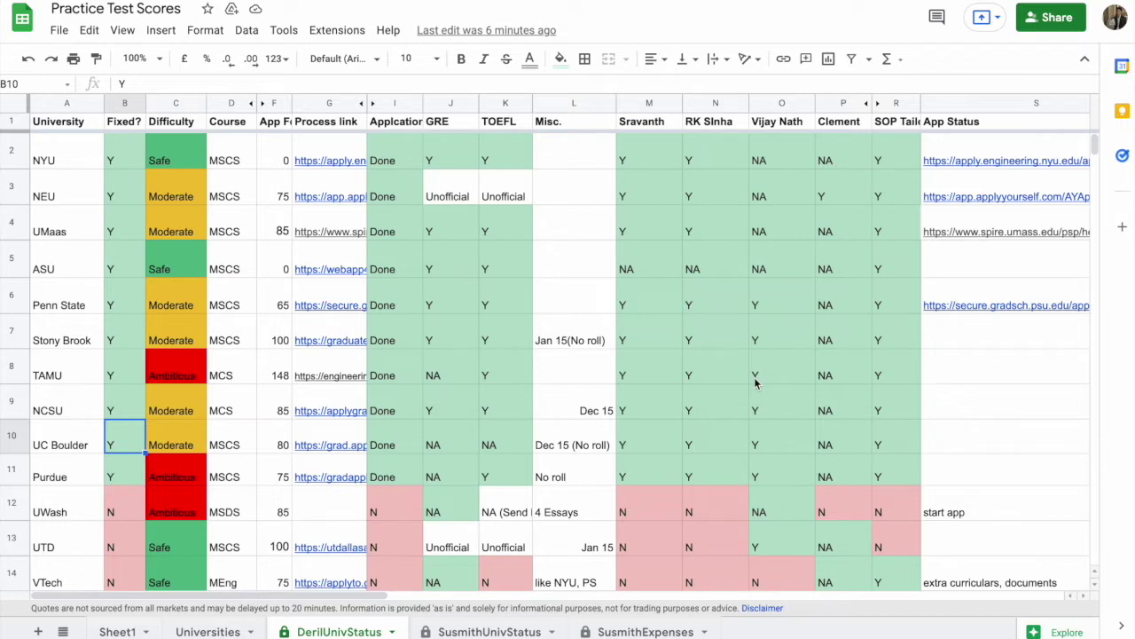
Review the Fixed? column heading and its entries for NYU and NEU
key(XF86AudioMute)
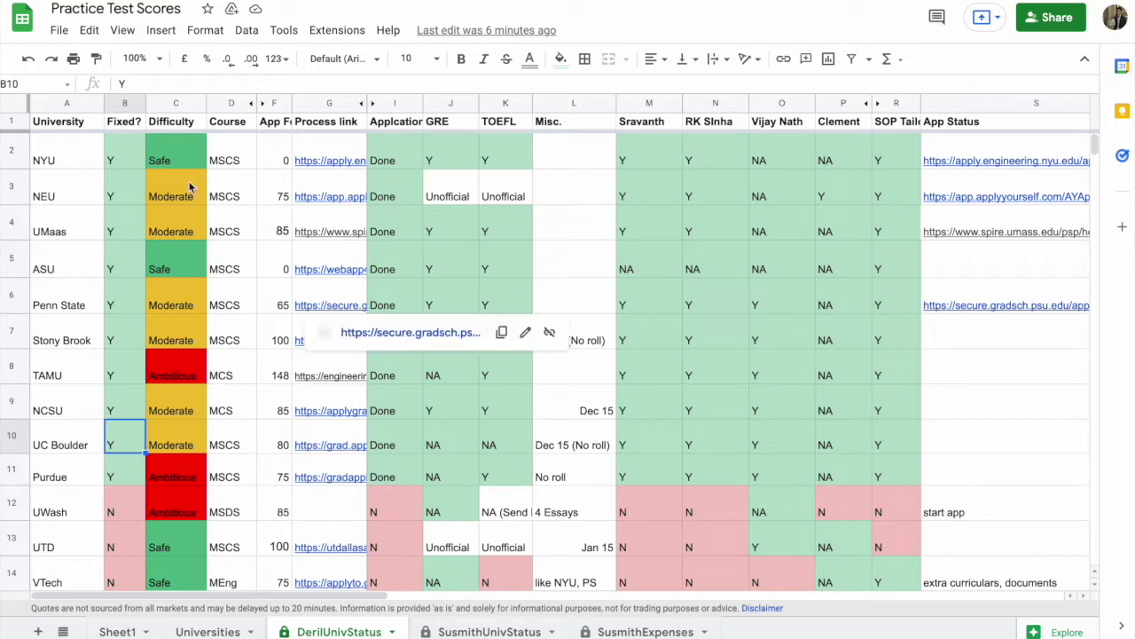
click(126, 124)
click(127, 159)
click(116, 198)
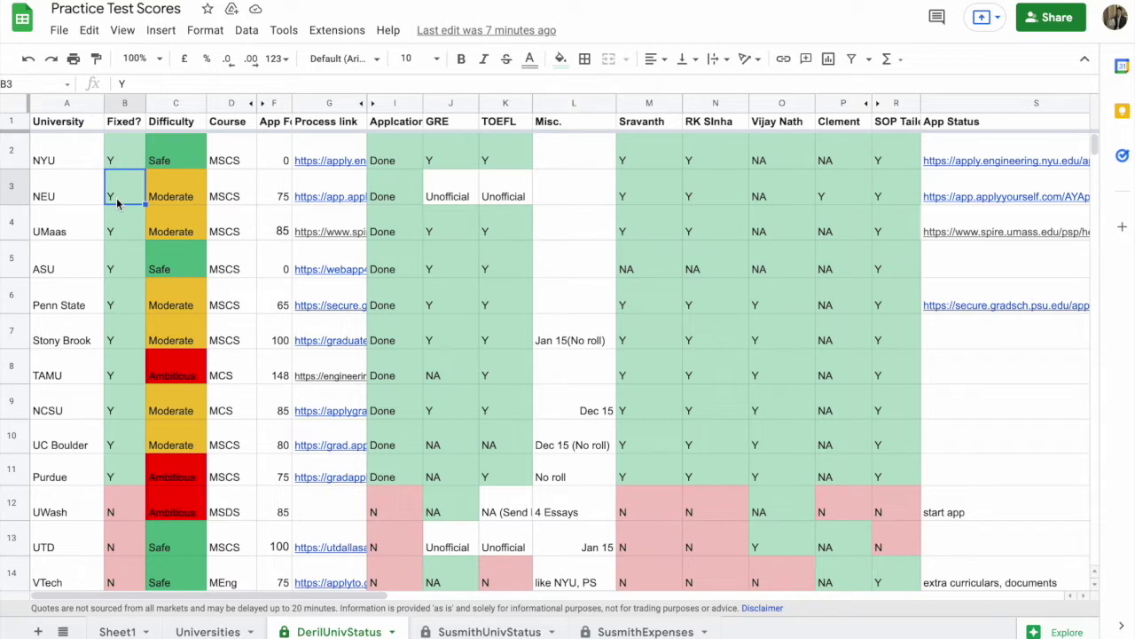
click(128, 124)
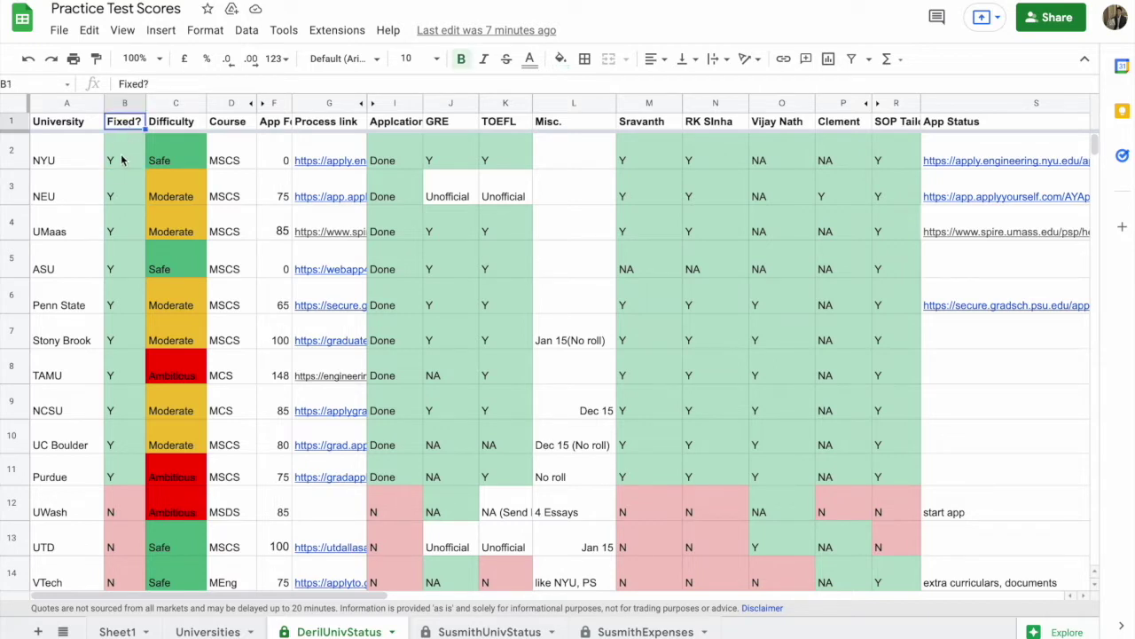
click(121, 160)
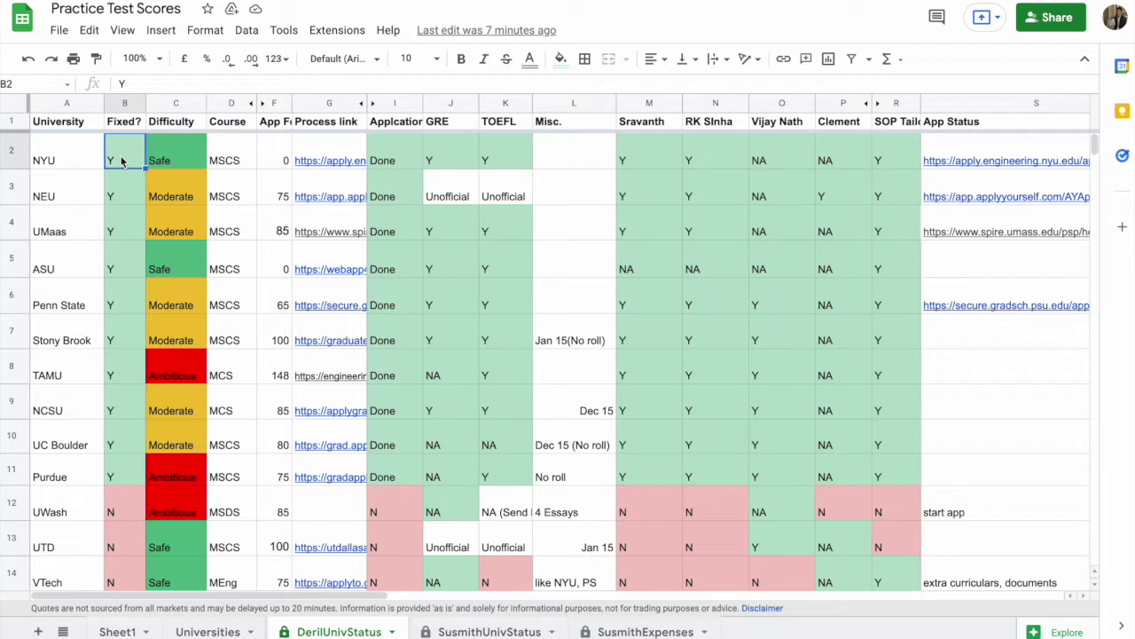
Review the Difficulty and Course columns, checking the course entries for NYU, NEU and TAMU
click(180, 125)
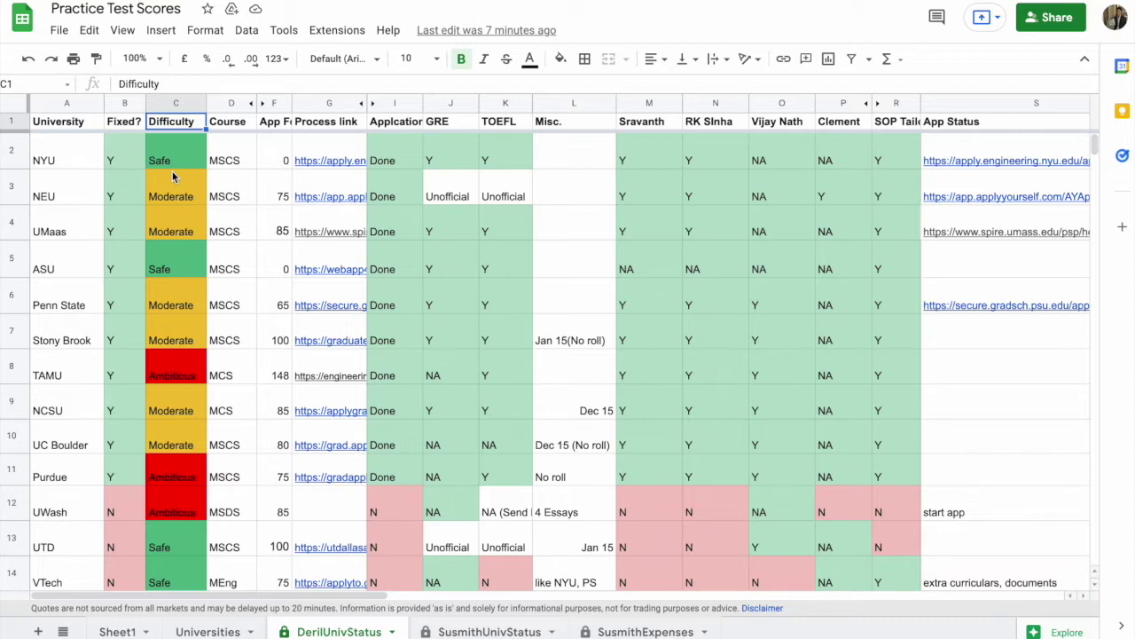
click(236, 123)
click(235, 151)
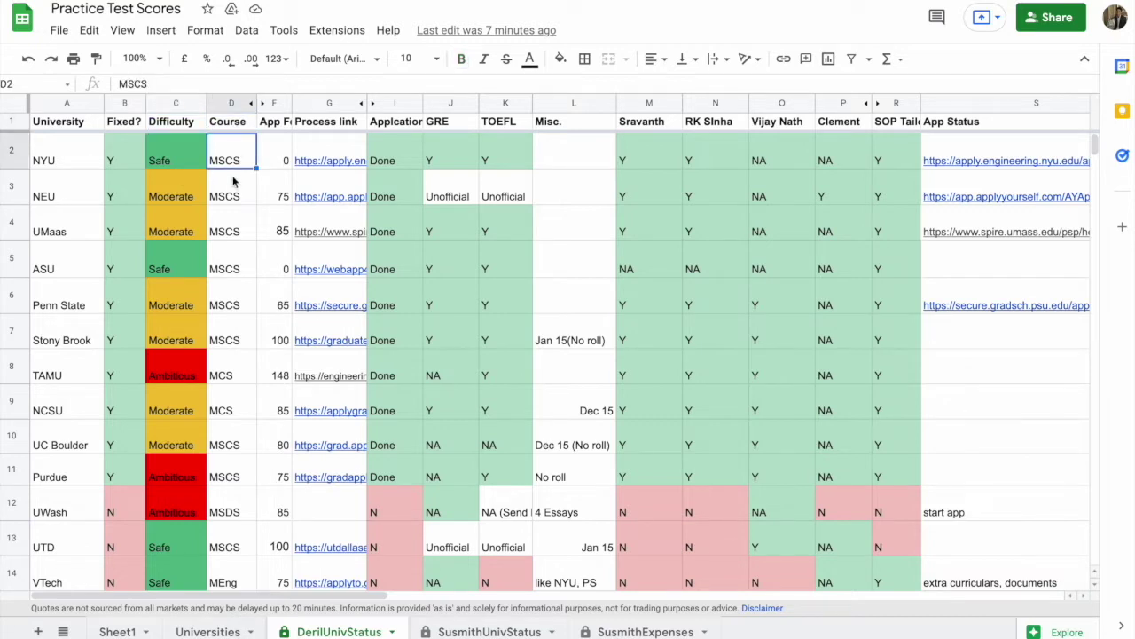
click(231, 196)
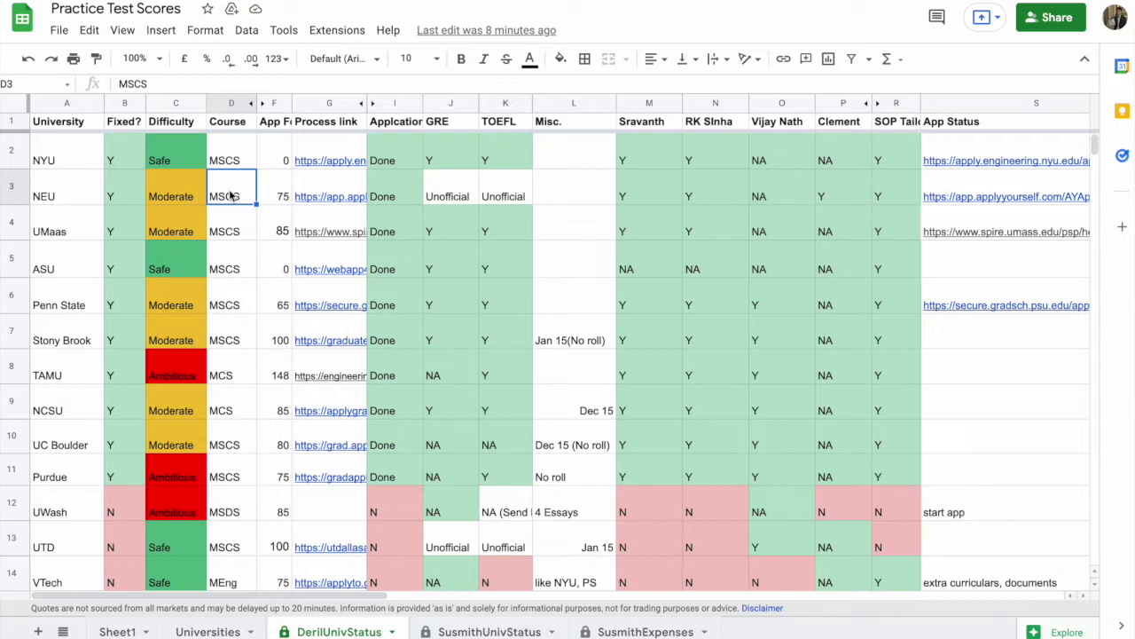
click(75, 374)
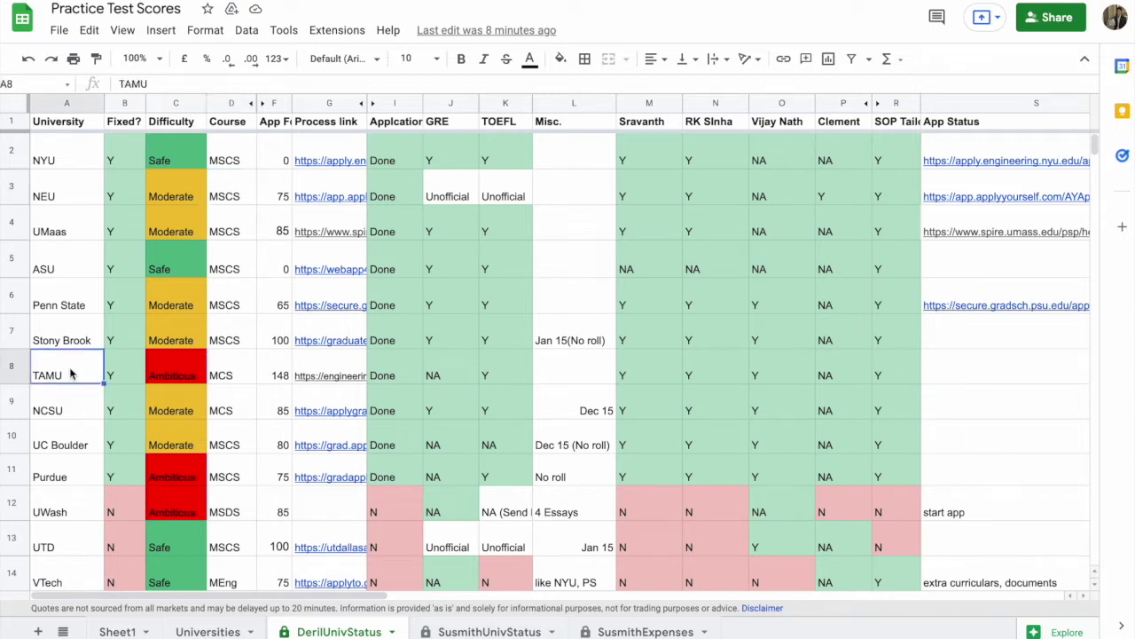
click(222, 377)
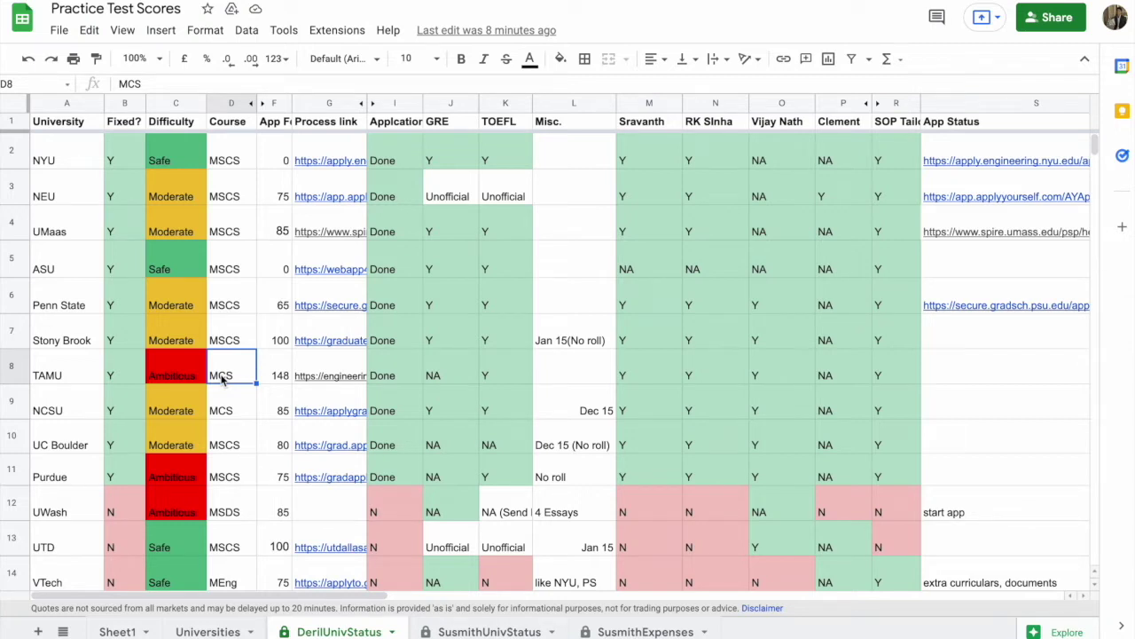
Check the application fees in column F for NYU through NCSU
drag(275, 165, 256, 342)
click(255, 346)
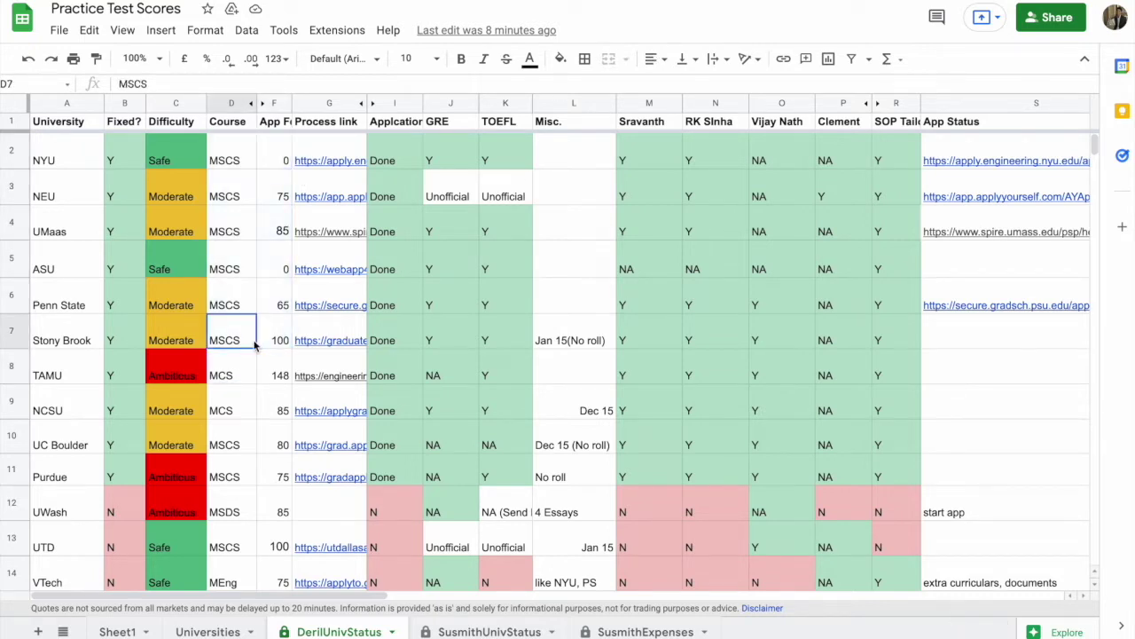
click(275, 404)
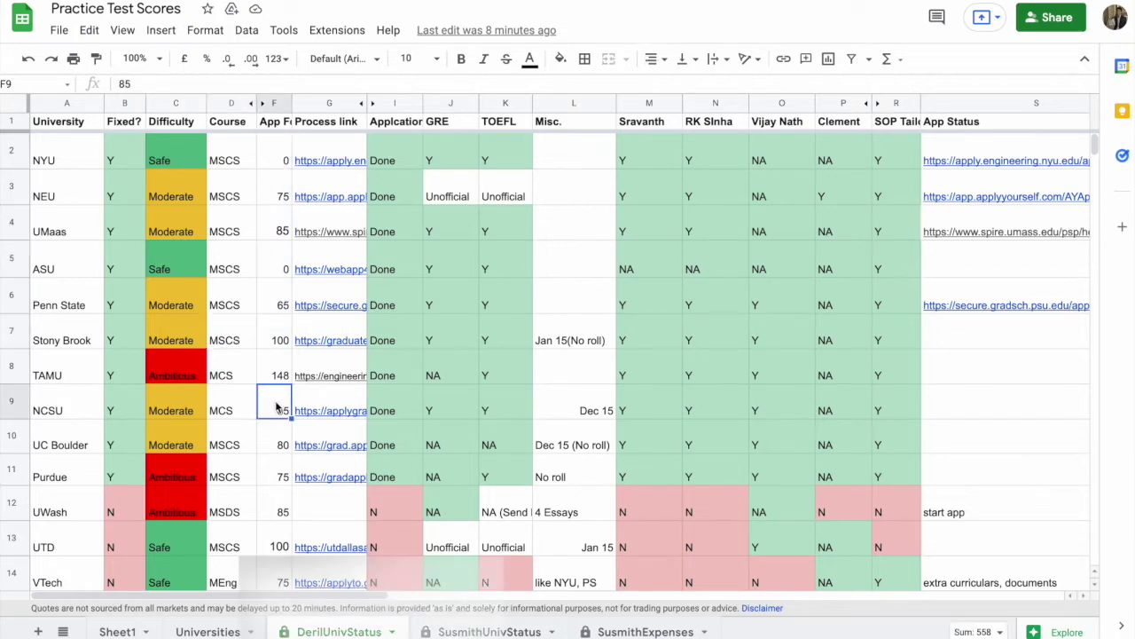
Examine the application cost summary in G27:J31 below the university list, including the USD-to-INR conversion formula in I31
scroll(275, 404, down, 3)
scroll(275, 403, down, 1)
drag(330, 466, 438, 532)
click(438, 532)
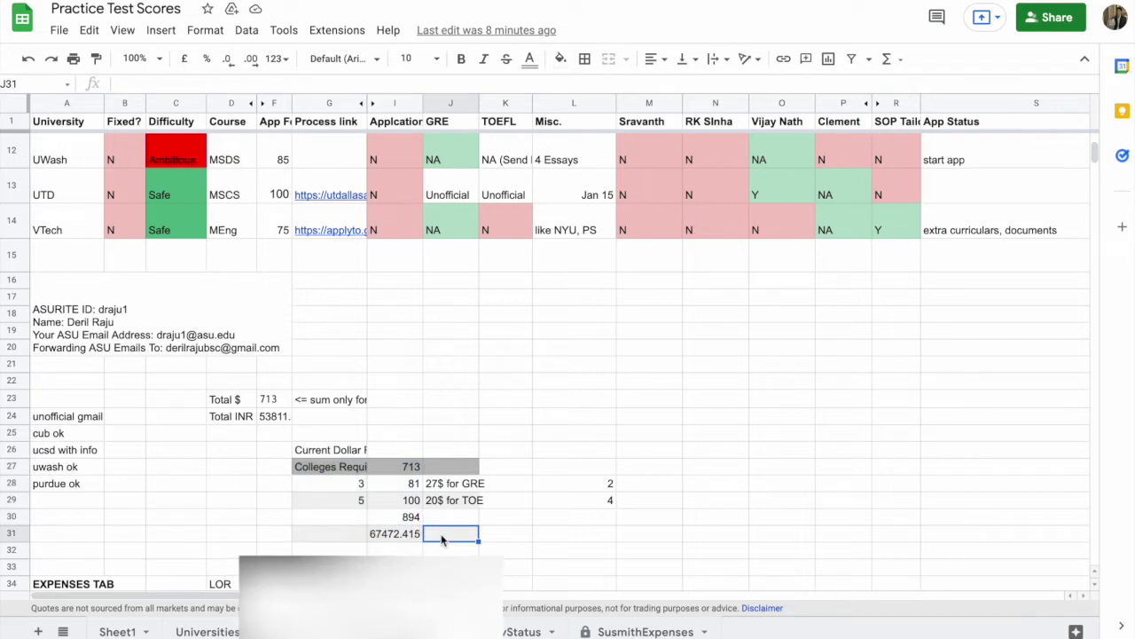
drag(333, 468, 441, 527)
click(441, 529)
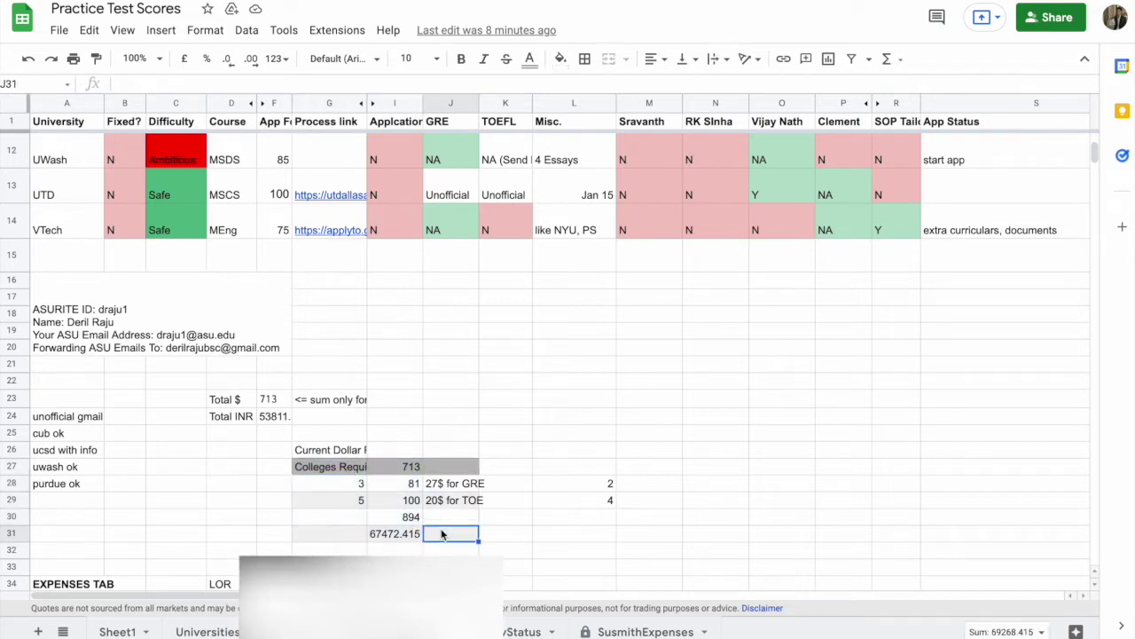
click(397, 533)
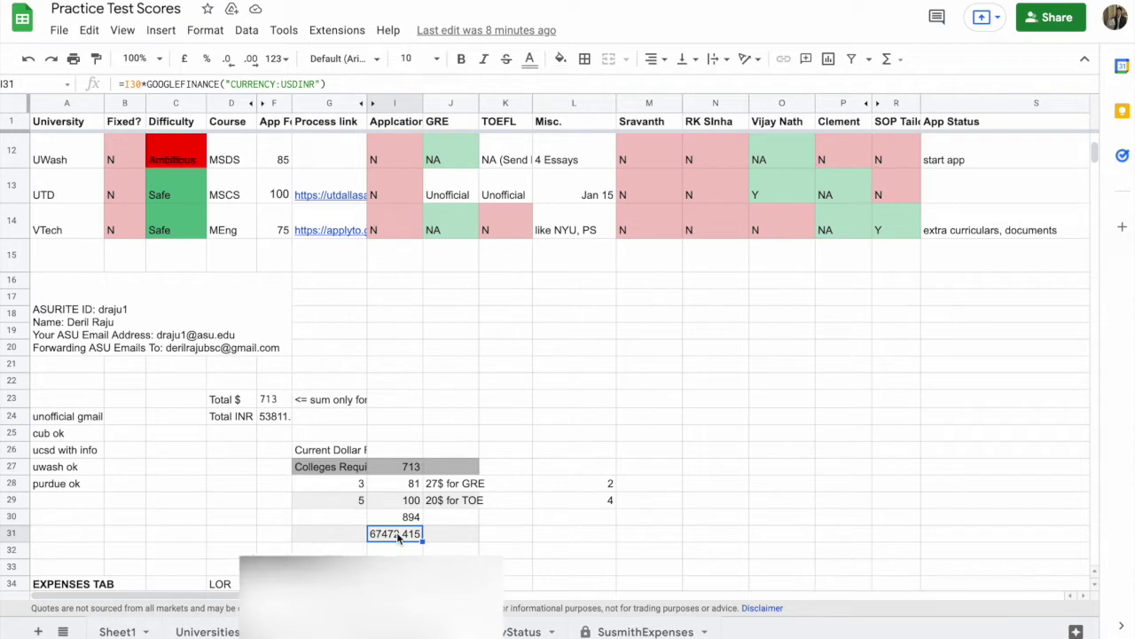
scroll(397, 532, up, 1)
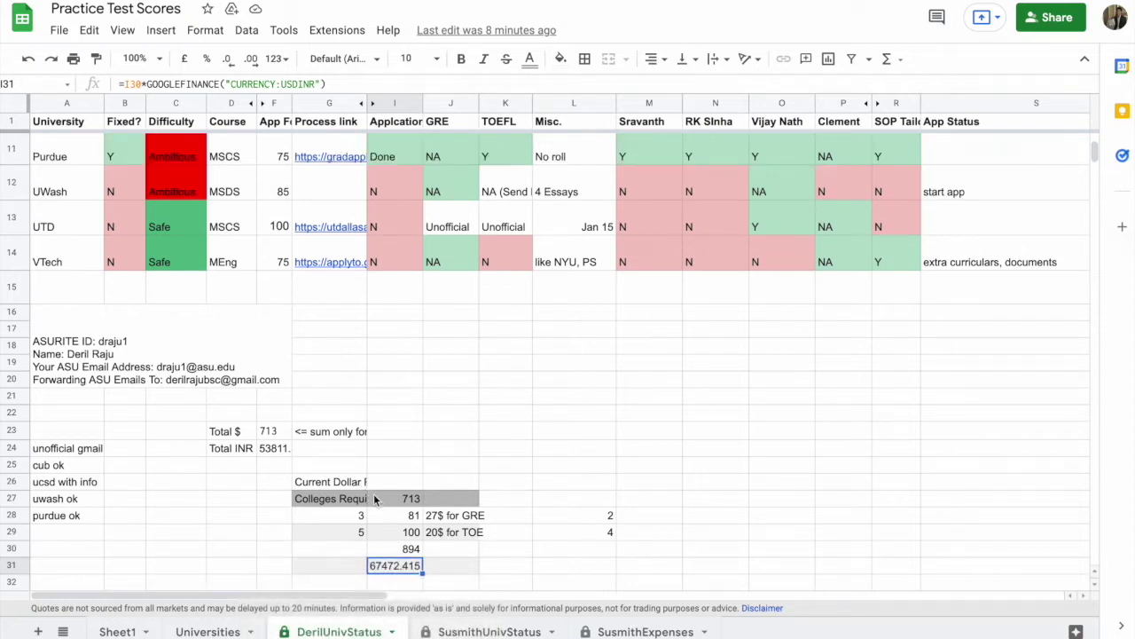
Inspect the GRE and TOEFL score-sending cost formulas in I28 and I29 and the college counts they use
click(371, 498)
click(355, 501)
click(394, 531)
click(393, 518)
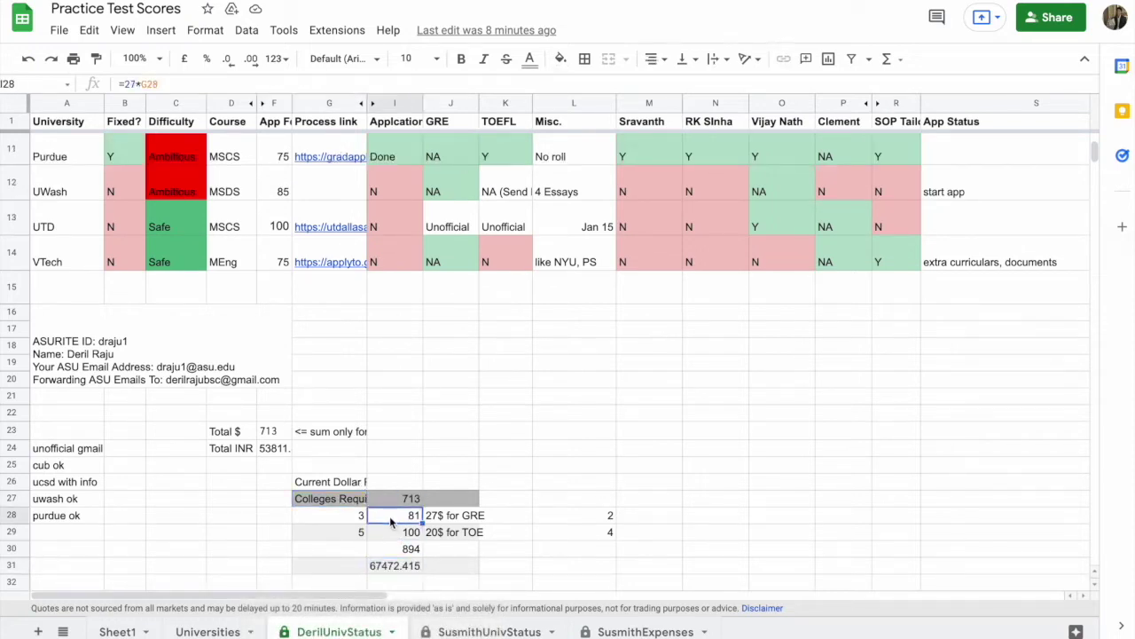
click(348, 518)
click(385, 537)
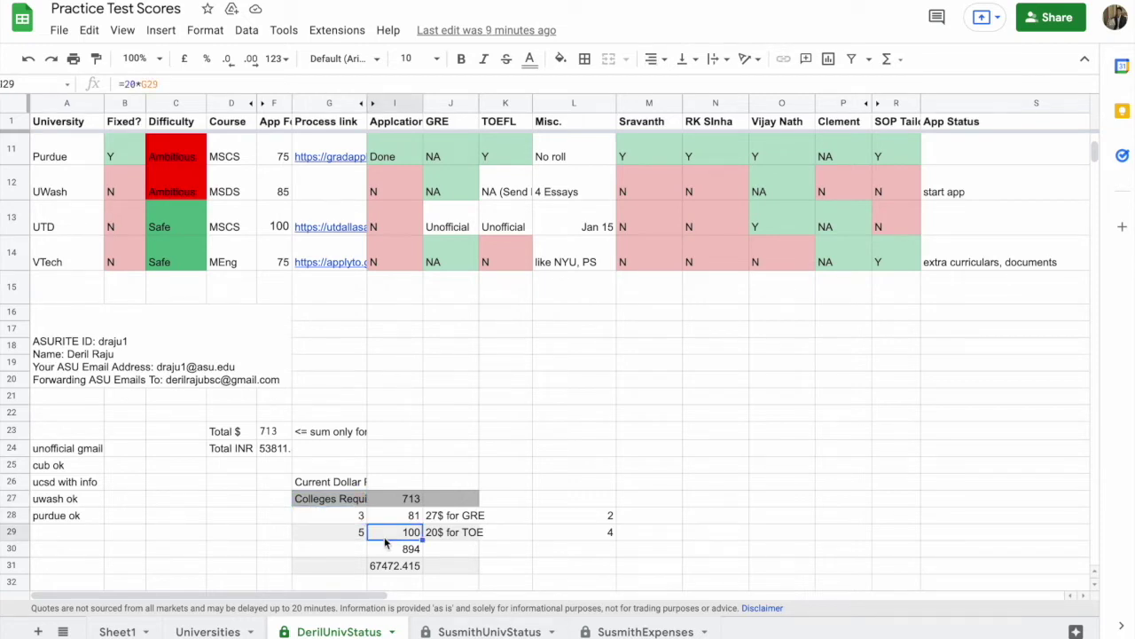
Look at the Process link column by previewing the application links for NYU and Penn State
scroll(385, 541, up, 5)
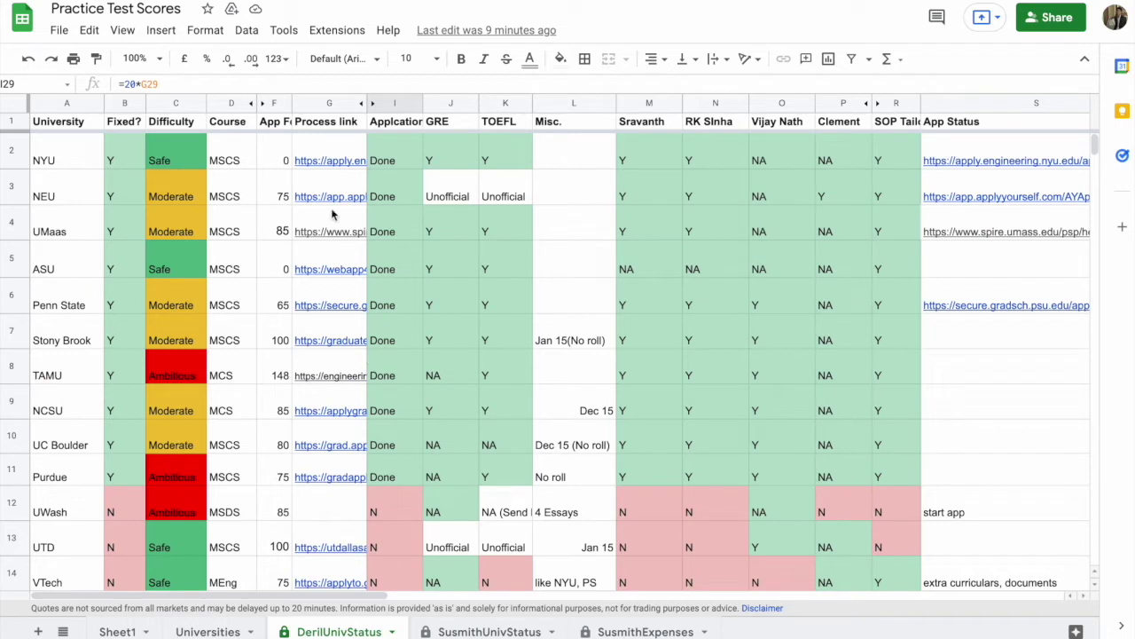
click(341, 145)
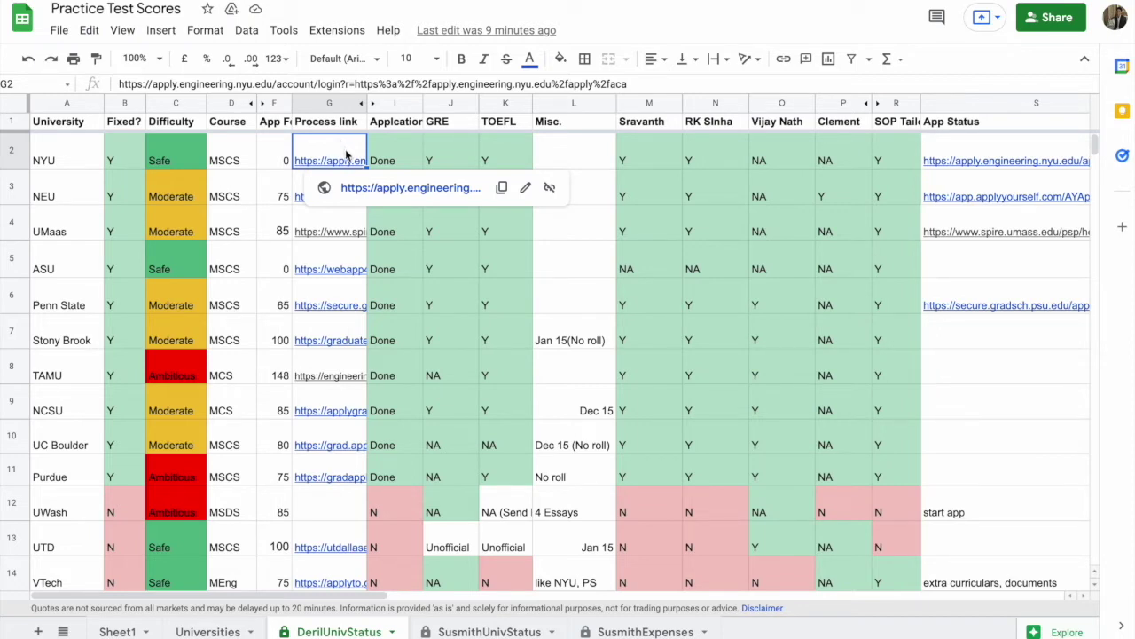
mouse_move(335, 306)
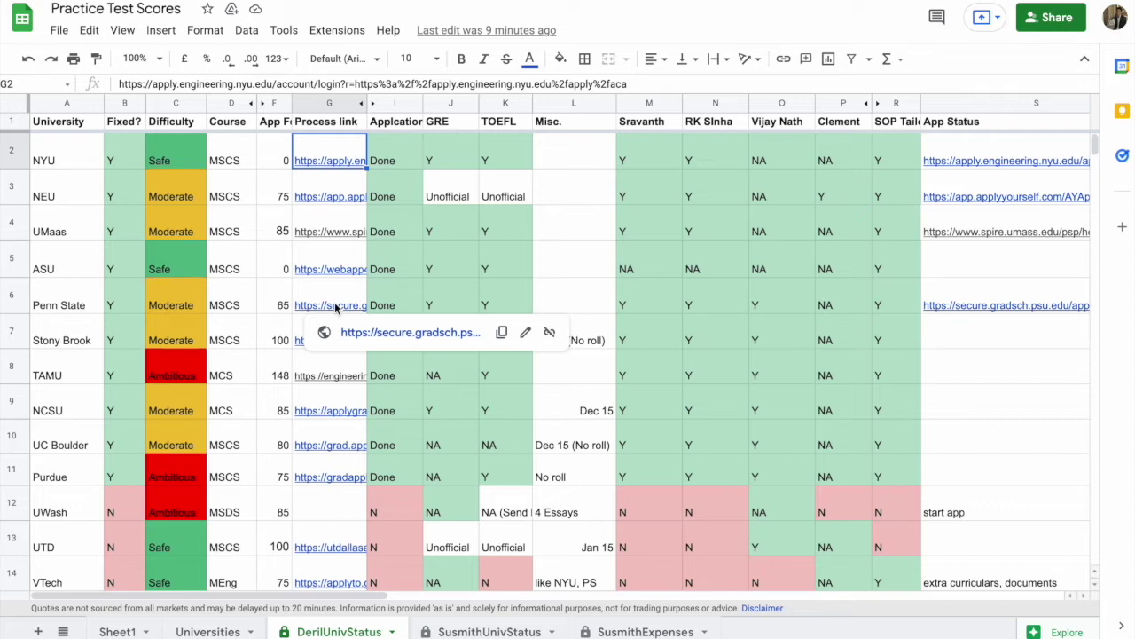
Review the application completion status in column I, from NYU down to UWash
click(415, 122)
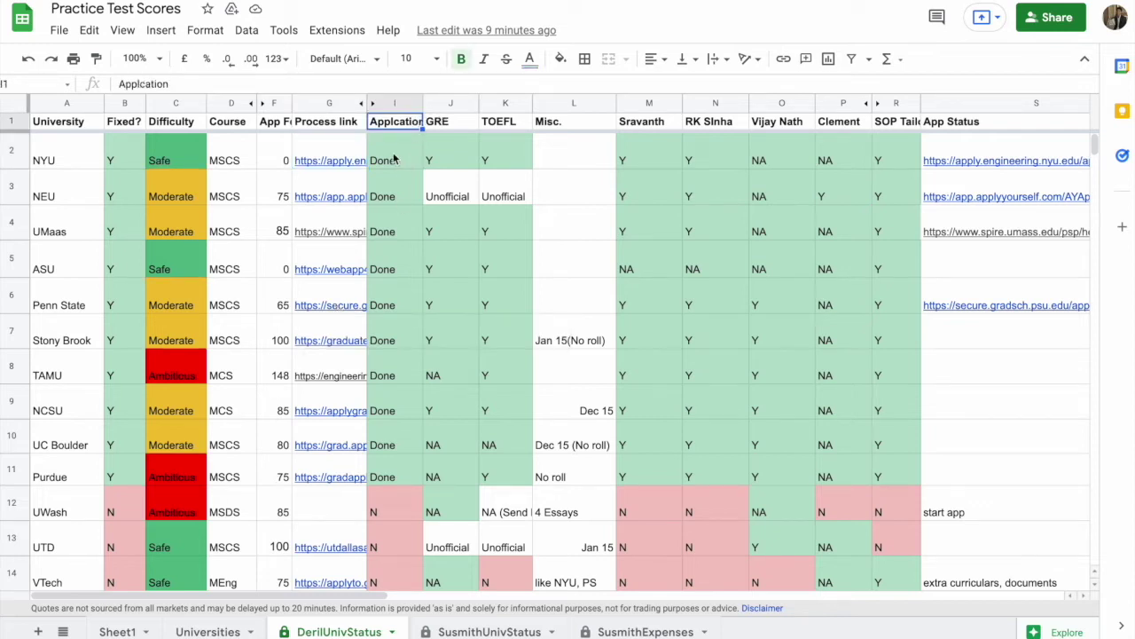
drag(394, 160, 393, 339)
click(393, 340)
drag(399, 467, 391, 162)
click(391, 197)
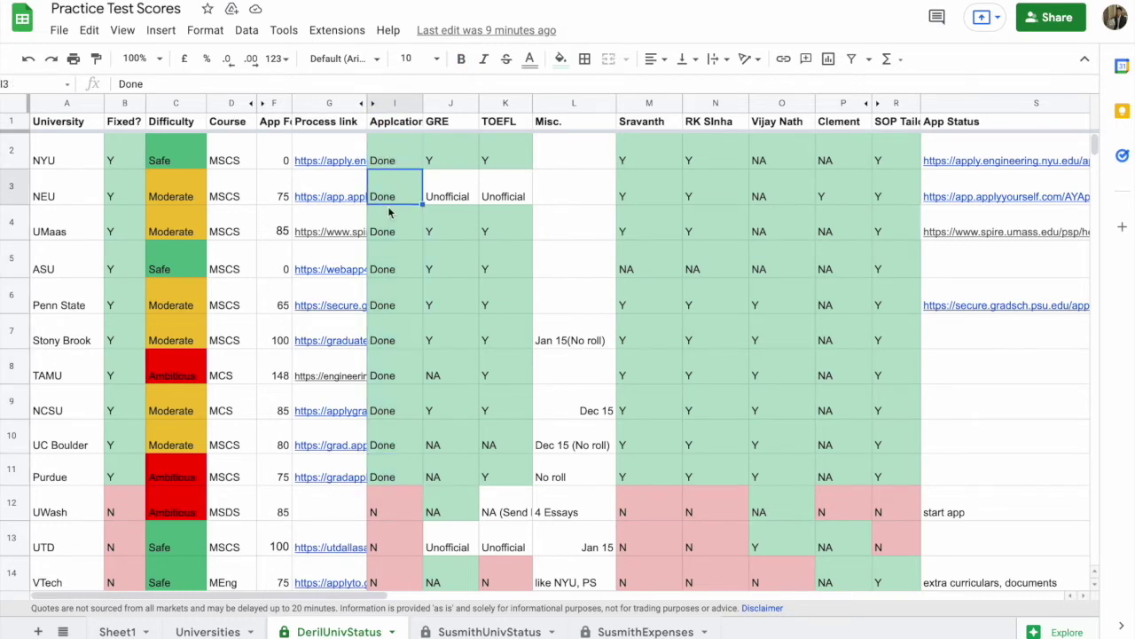
click(381, 478)
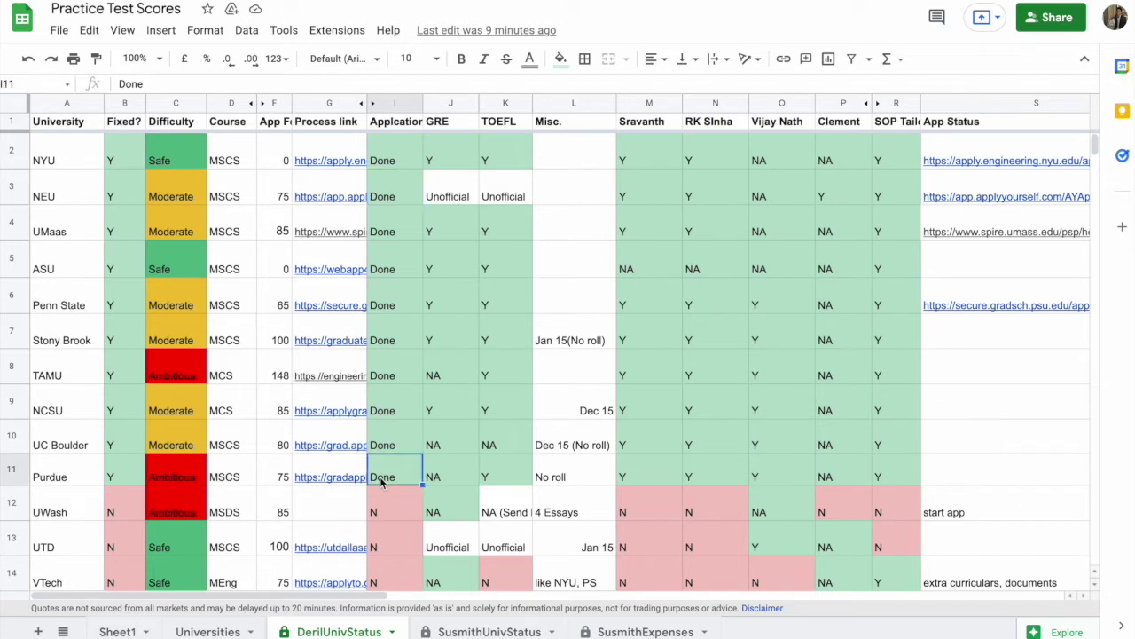
click(382, 499)
click(402, 485)
click(416, 443)
click(420, 394)
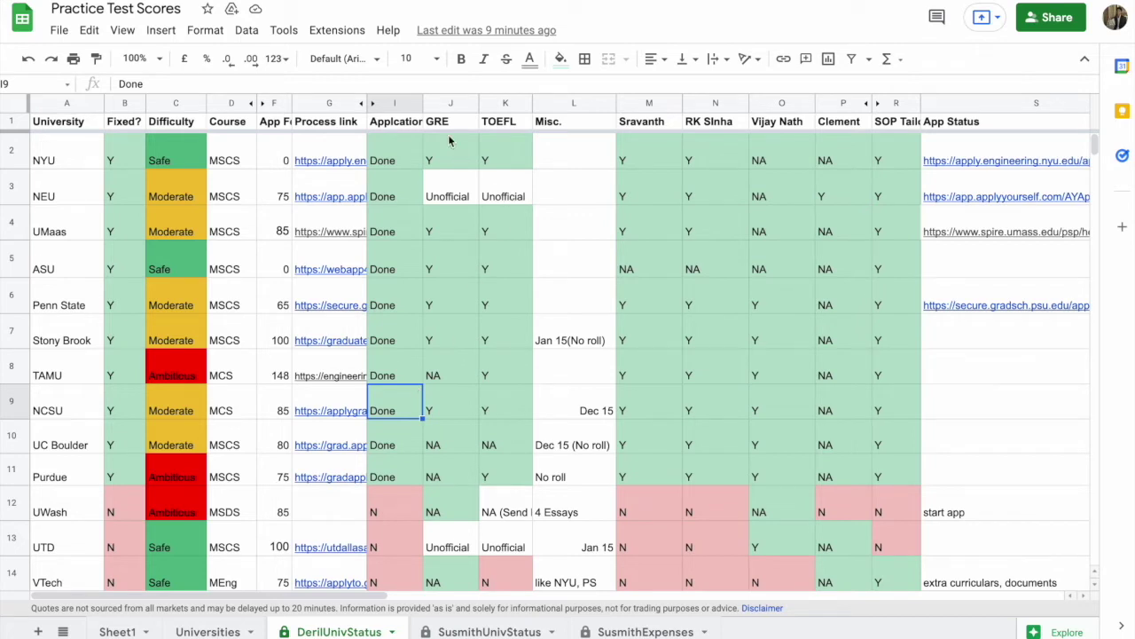
Examine the GRE and TOEFL score status columns, comparing the entries for UMaas through NCSU
drag(446, 124, 508, 130)
click(509, 130)
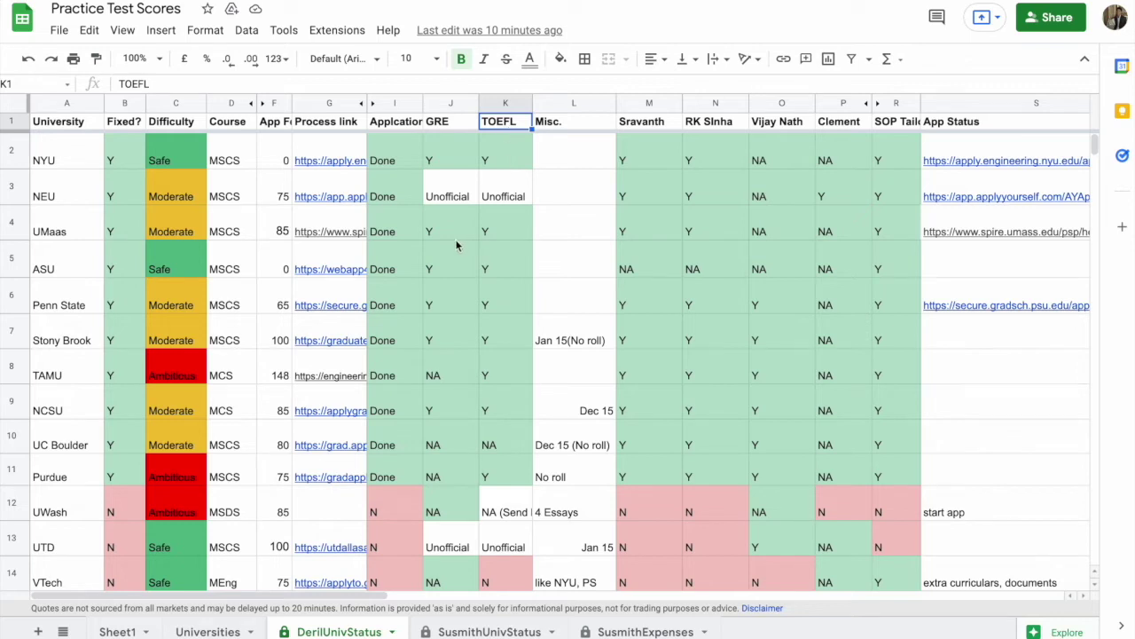
drag(451, 233, 444, 405)
click(443, 408)
drag(512, 232, 506, 377)
click(506, 377)
click(445, 377)
drag(462, 236, 464, 405)
click(463, 408)
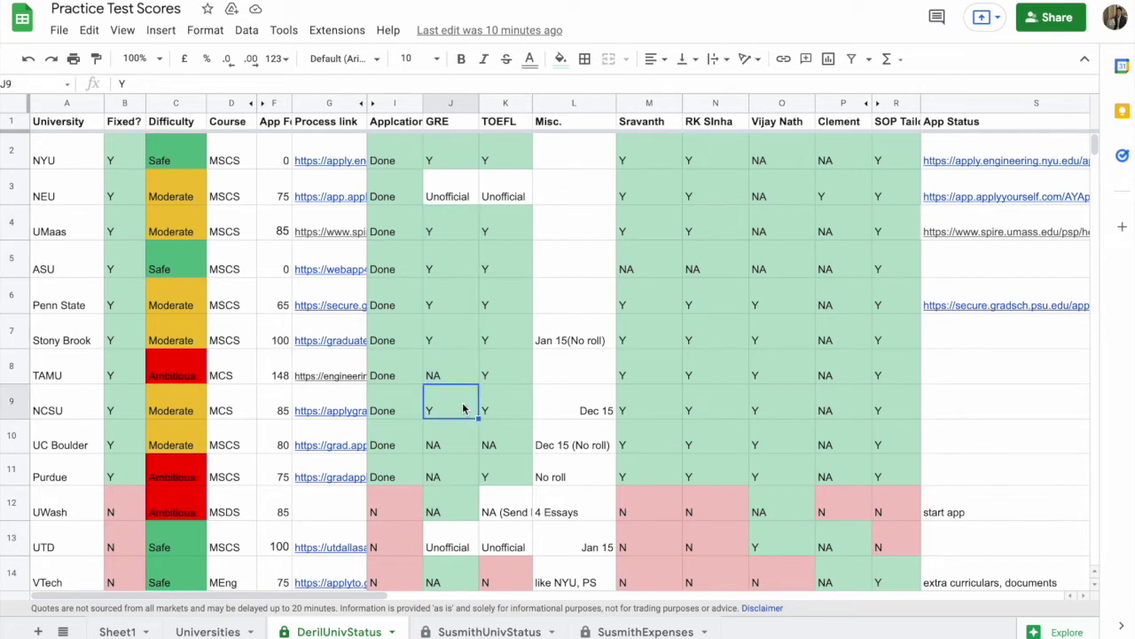
Read through the Misc. column's deadline and roll notes from NYU down to Purdue
click(581, 146)
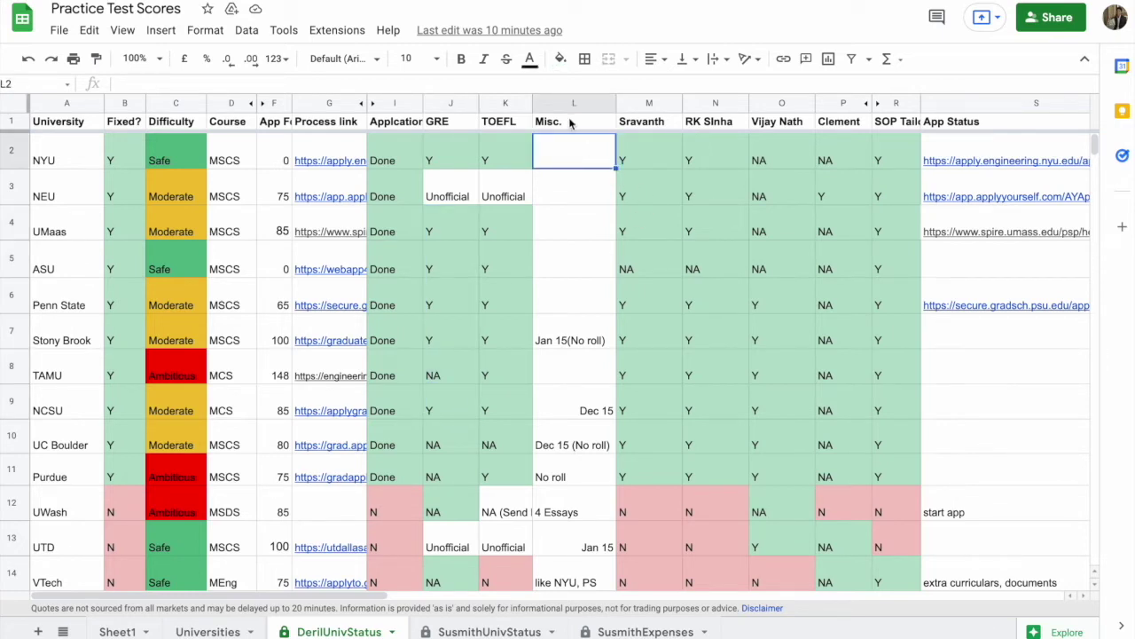
click(571, 214)
click(561, 294)
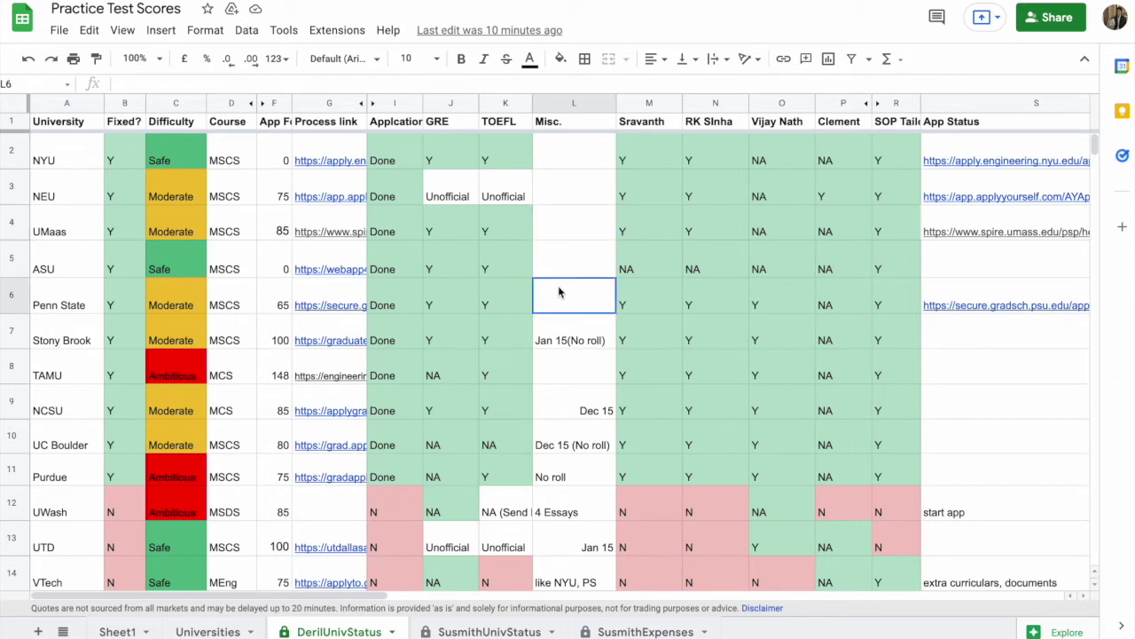
click(560, 346)
click(561, 378)
click(562, 406)
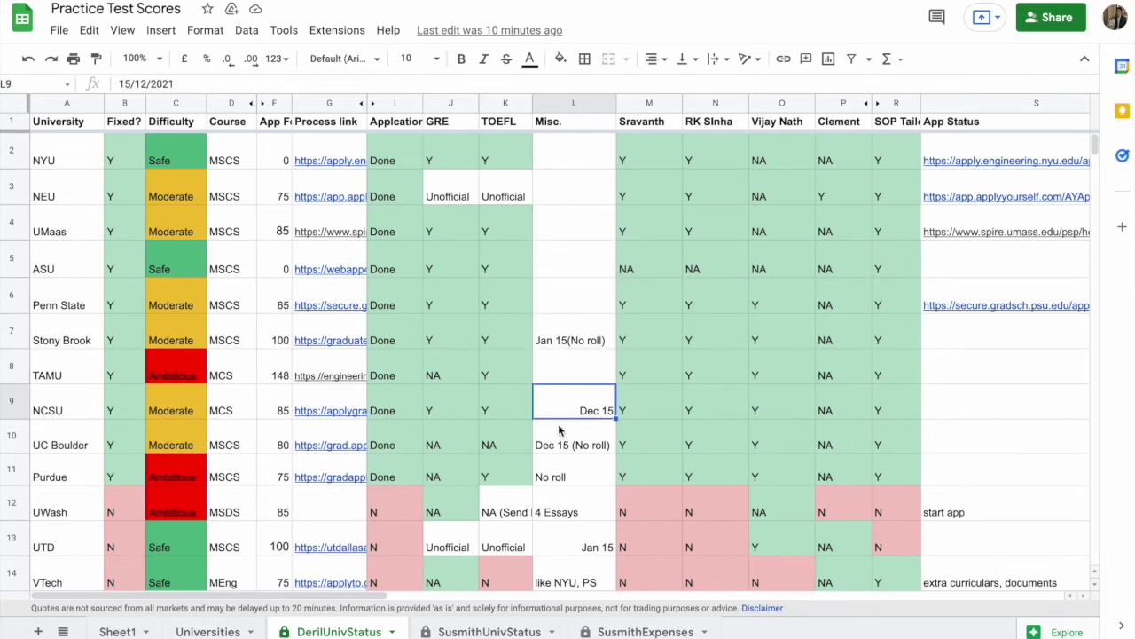
click(559, 434)
click(555, 470)
click(575, 448)
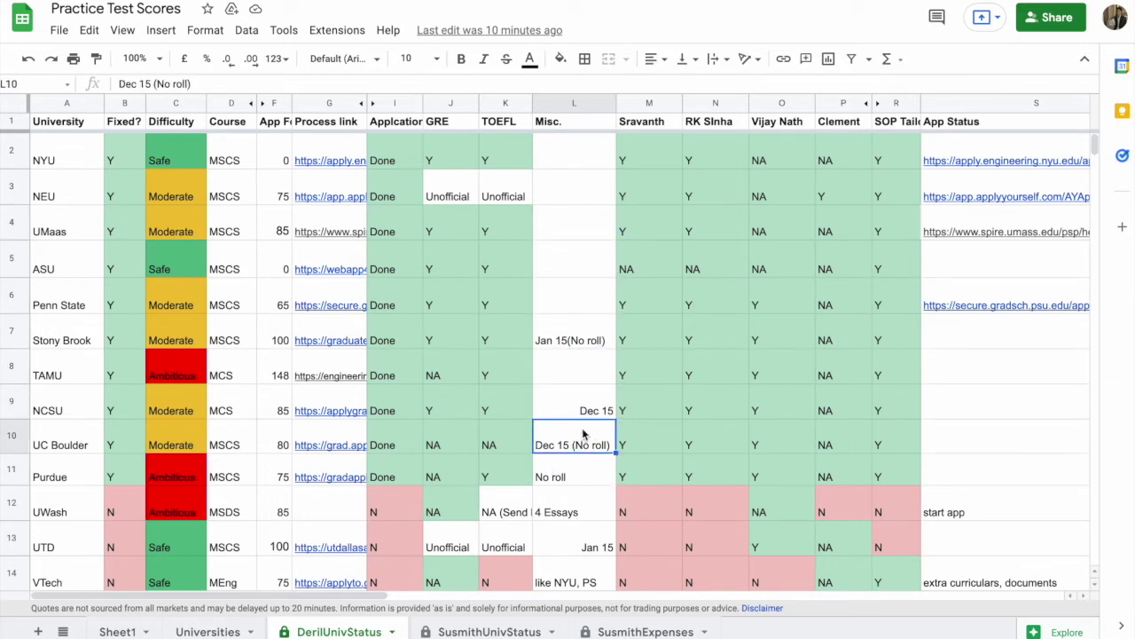
click(593, 408)
click(596, 370)
click(594, 339)
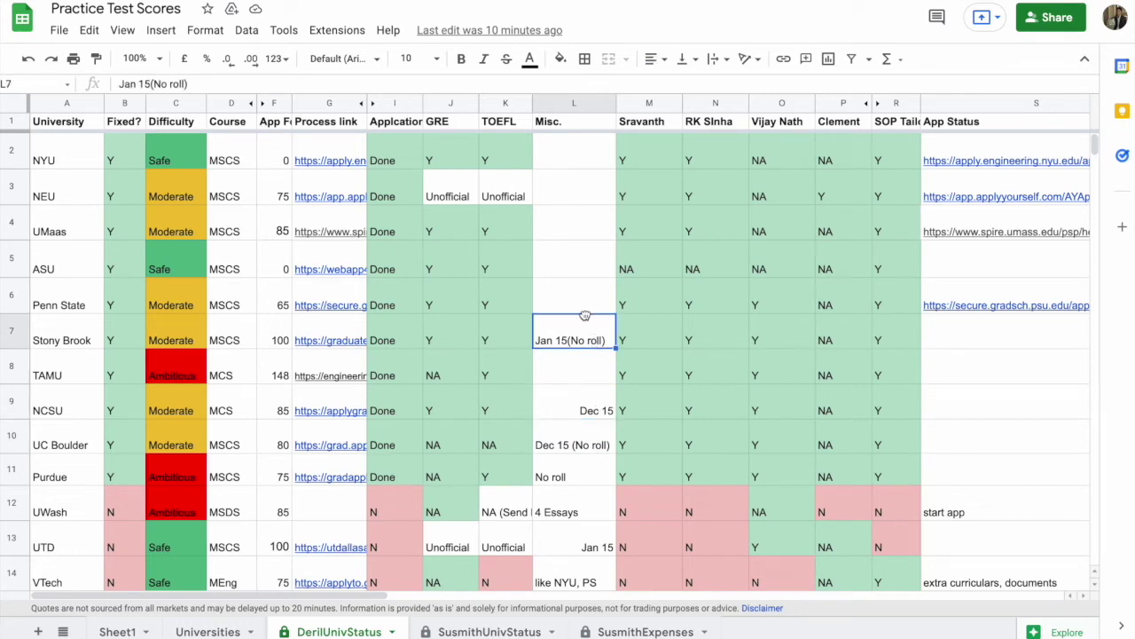
click(582, 293)
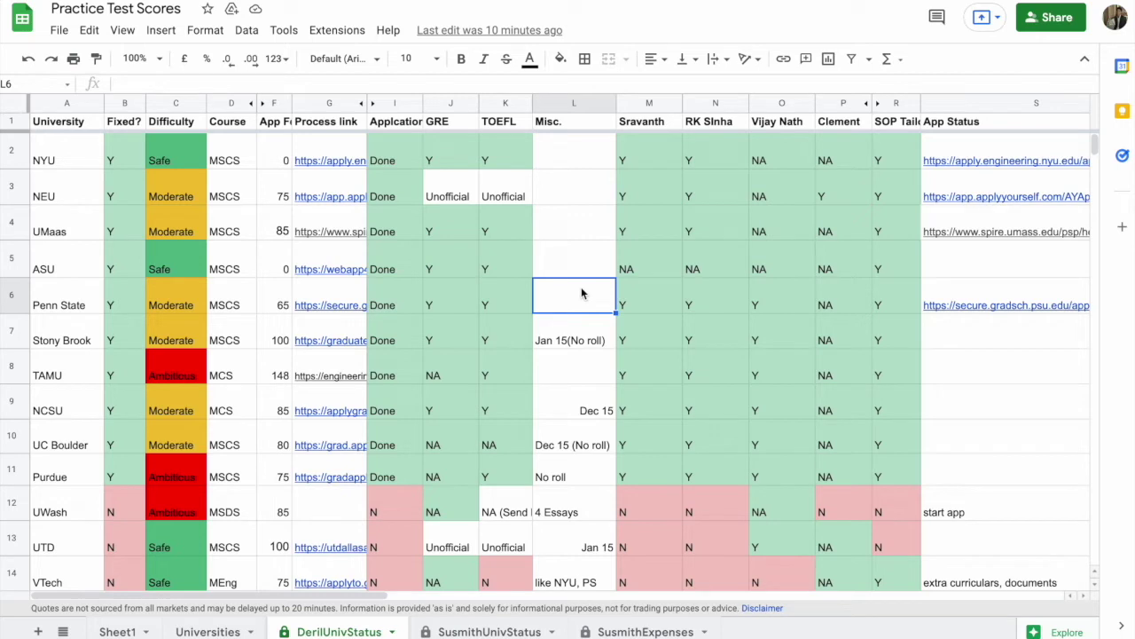
Examine the recommender status columns M to P for NYU through Purdue, going through column N's entries row by row
drag(649, 164, 834, 452)
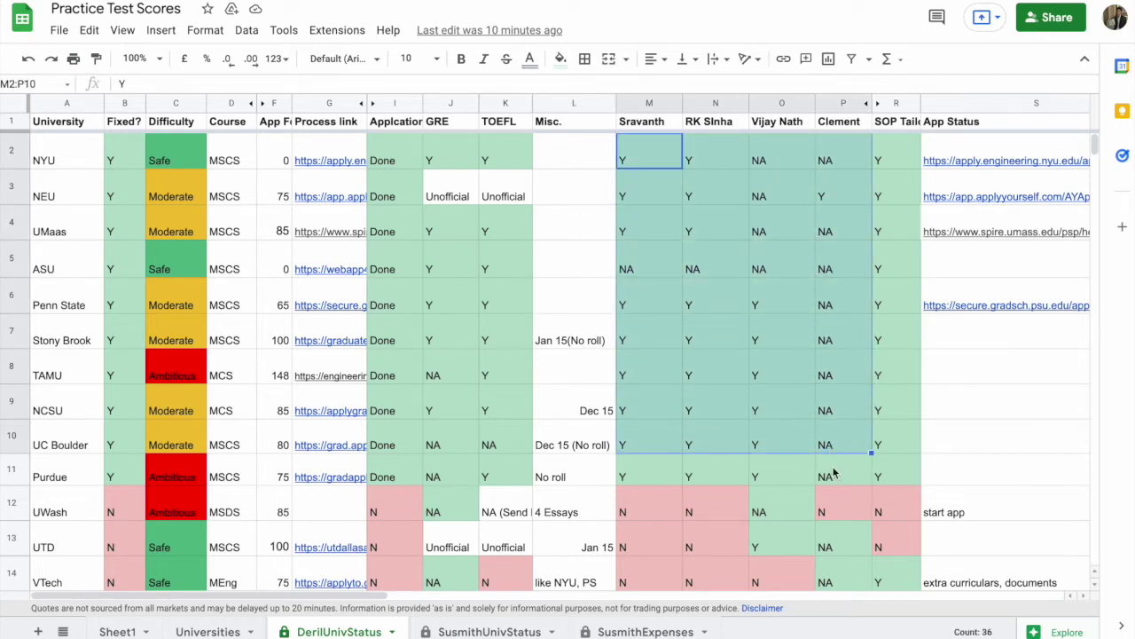
click(834, 474)
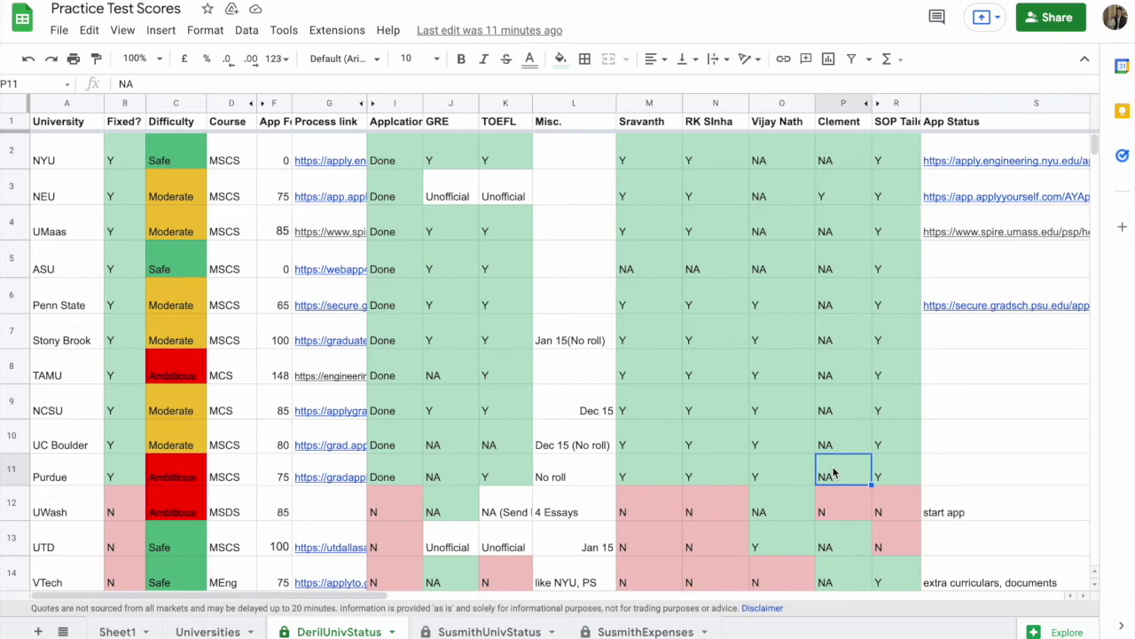
click(731, 266)
click(706, 233)
click(710, 299)
click(723, 267)
click(713, 300)
click(710, 367)
click(722, 342)
click(714, 368)
click(706, 412)
click(711, 467)
click(705, 444)
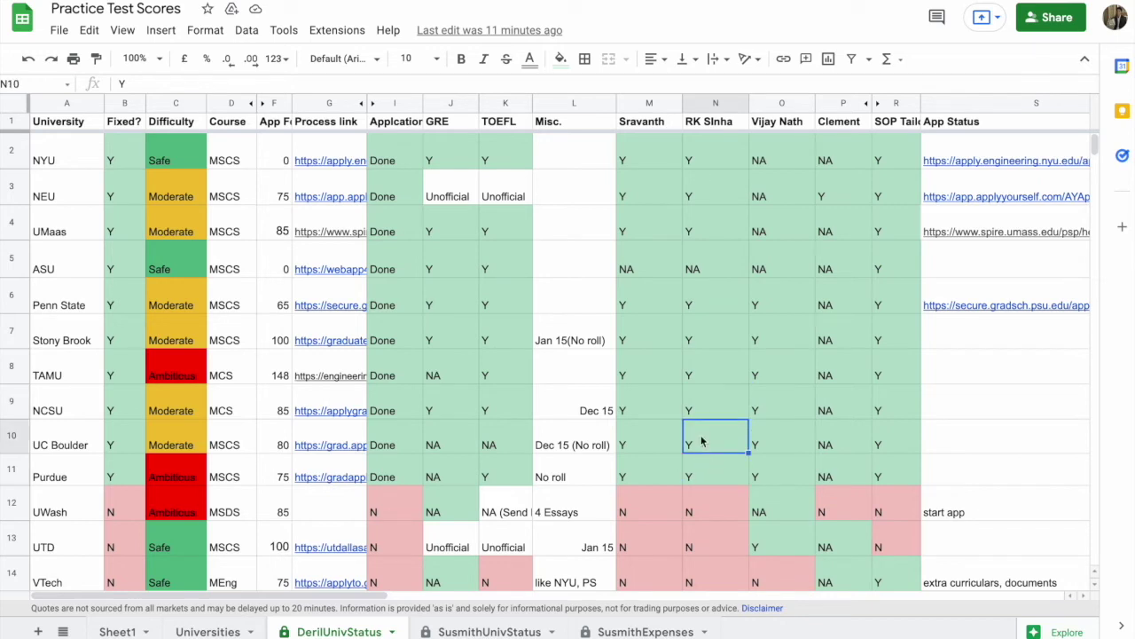
Examine the recommender statuses across columns M to P, covering the rows from NYU to Penn State and NCSU's column N entry
click(715, 399)
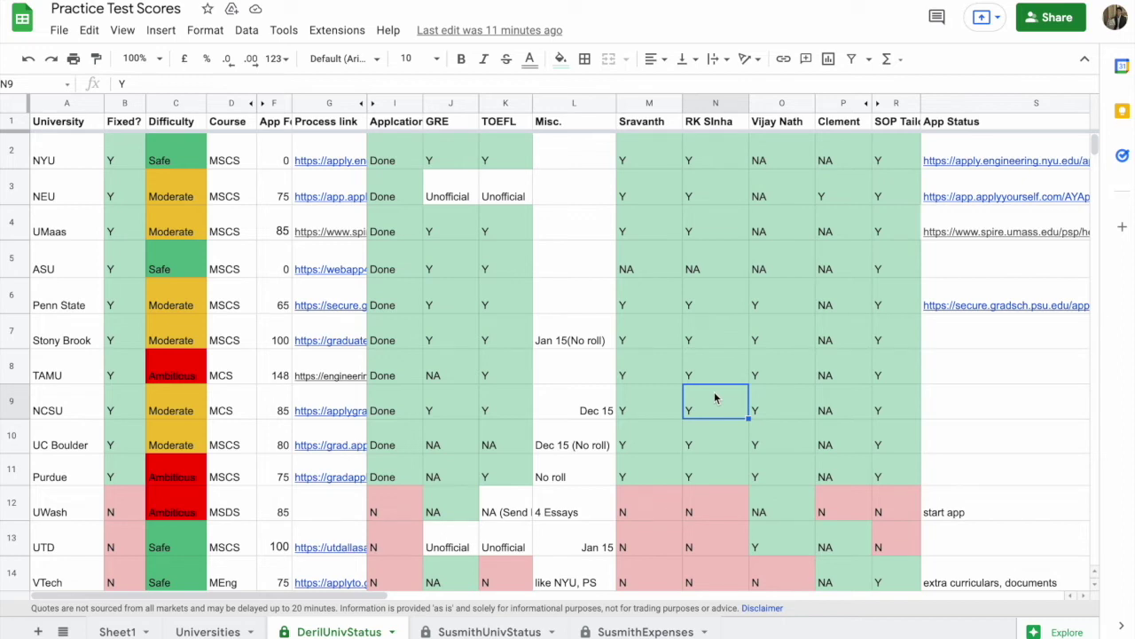
drag(644, 147, 843, 295)
click(827, 310)
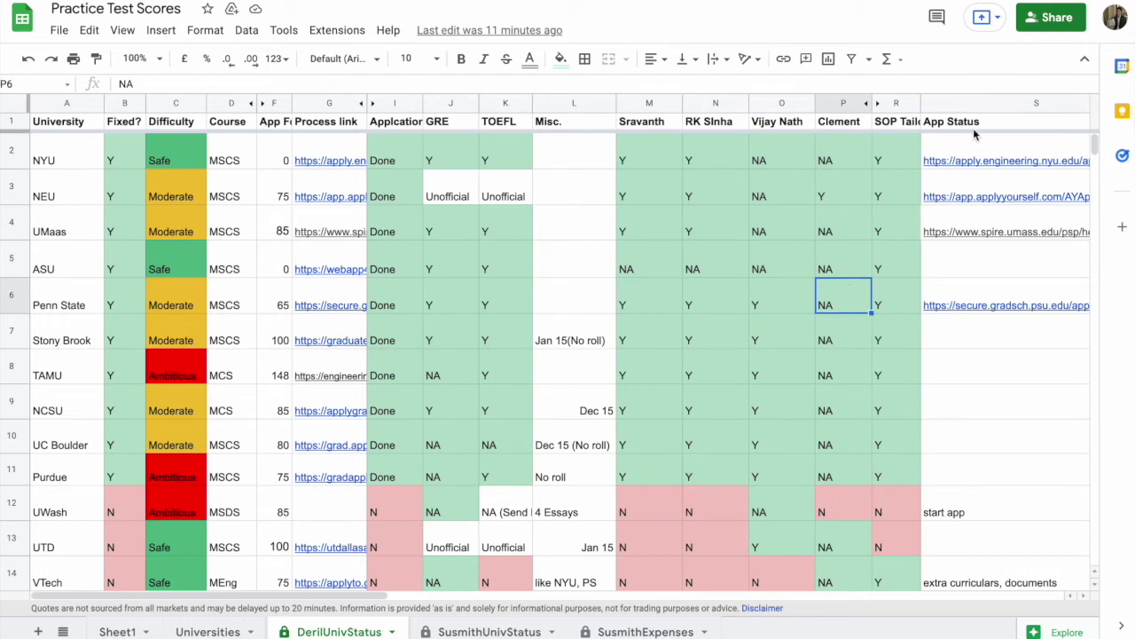
Check the SOP tailoring status in column R row by row from NYU down to ASU
click(900, 126)
click(899, 154)
click(885, 196)
click(884, 235)
click(882, 276)
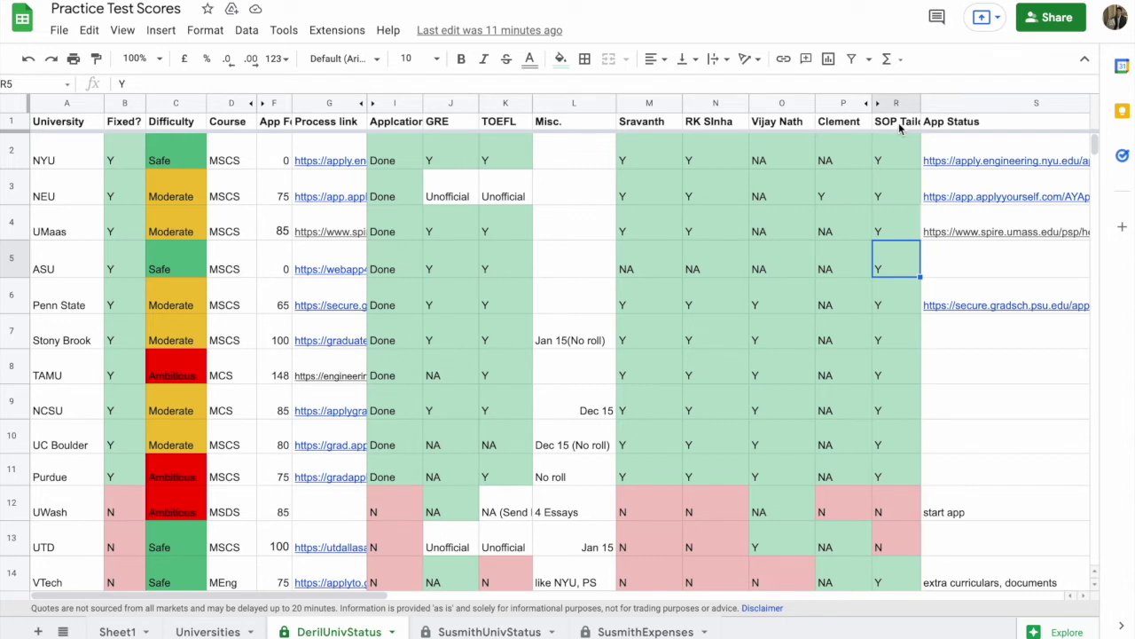
Inspect the App Status column's link for NYU and compare it with NYU's Process link
click(962, 122)
click(968, 149)
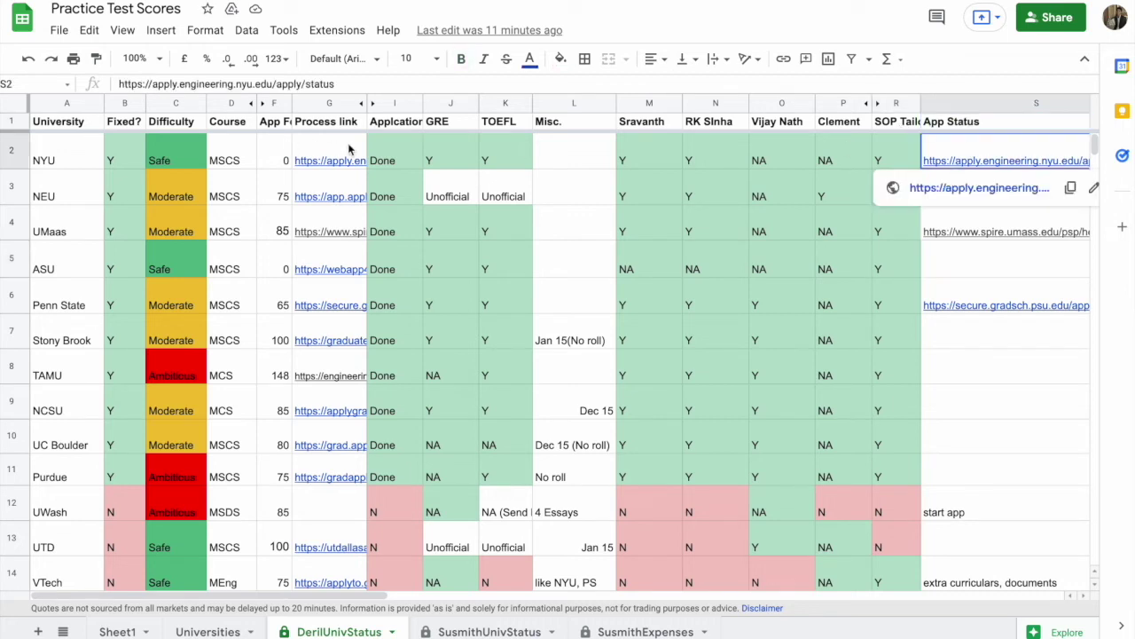
click(354, 147)
Examine the EXPENSES TAB list below the university table, from GRE test down to stony gre
scroll(836, 374, down, 1)
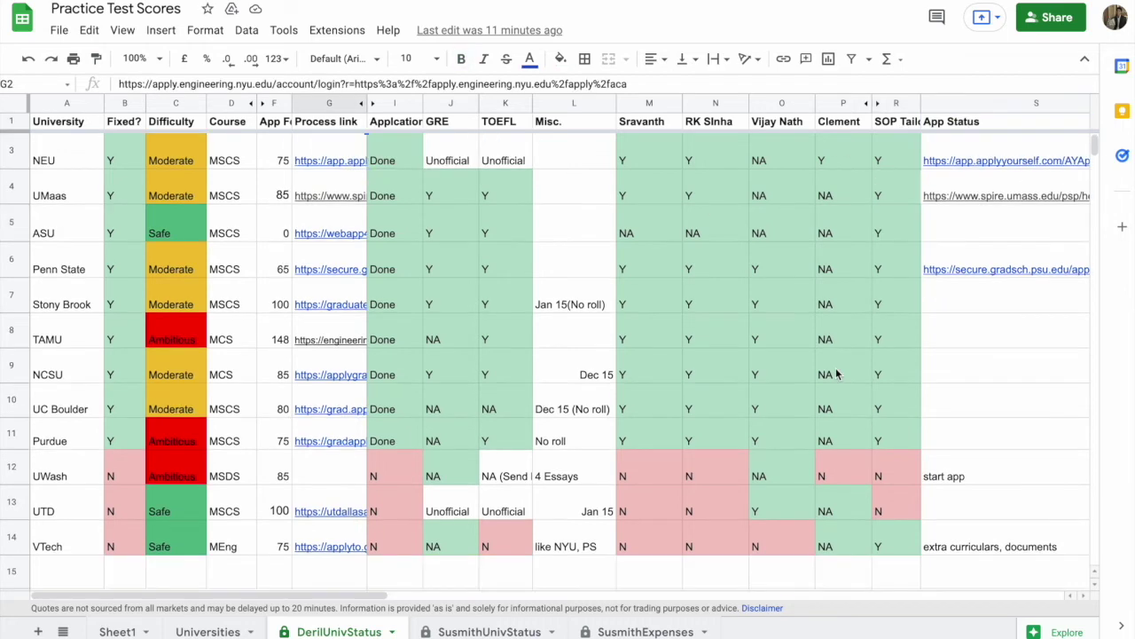
scroll(836, 371, down, 5)
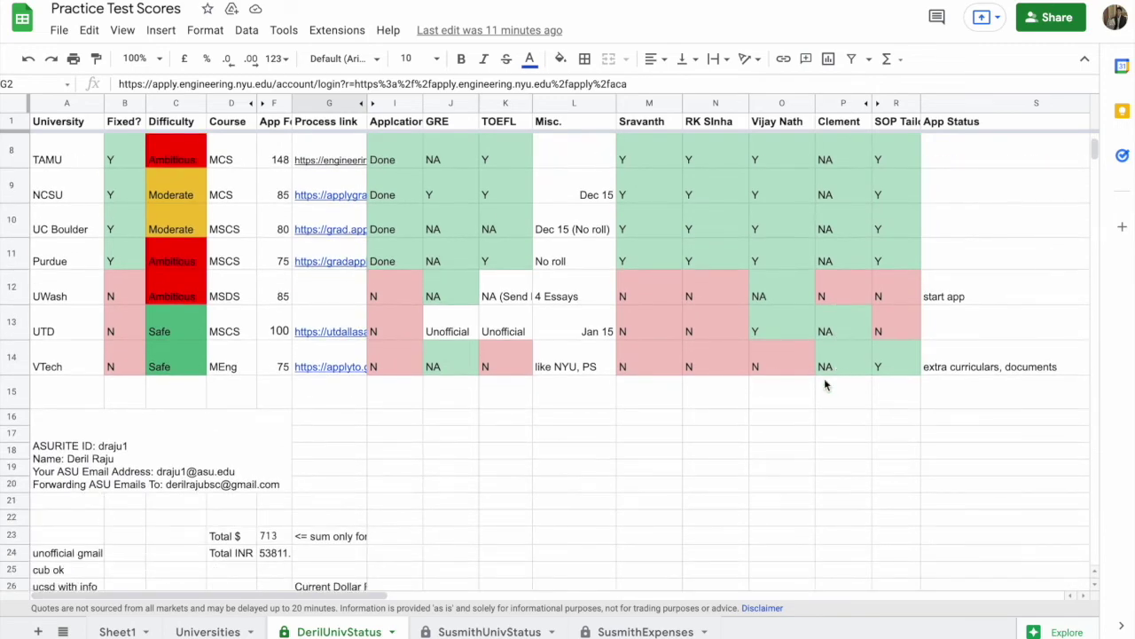
scroll(824, 380, down, 5)
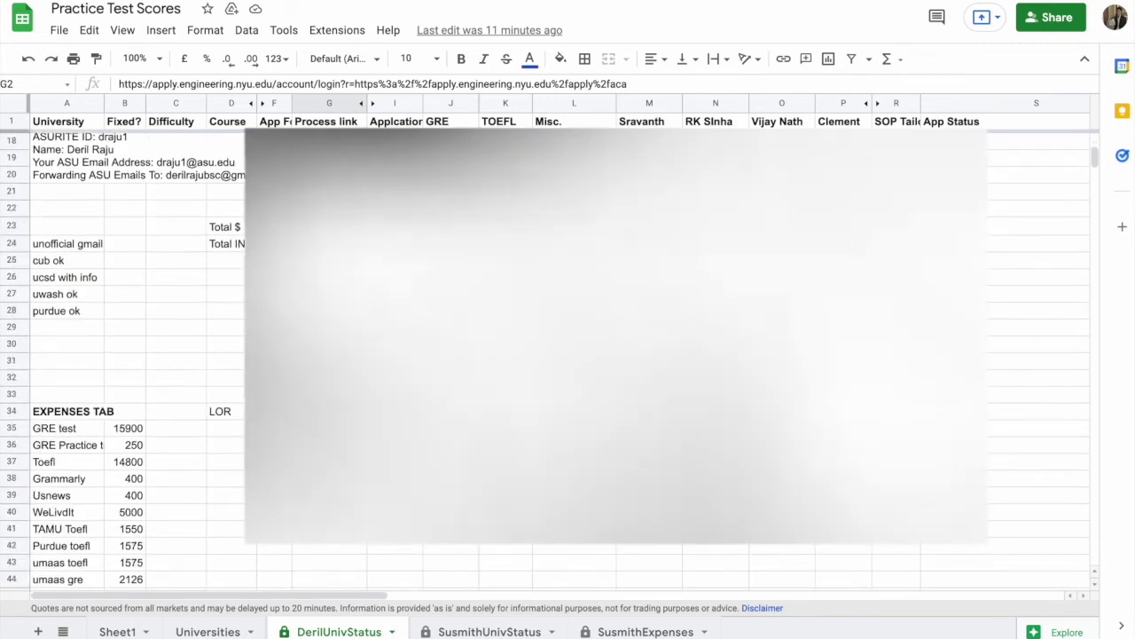
scroll(133, 355, down, 1)
scroll(211, 410, down, 2)
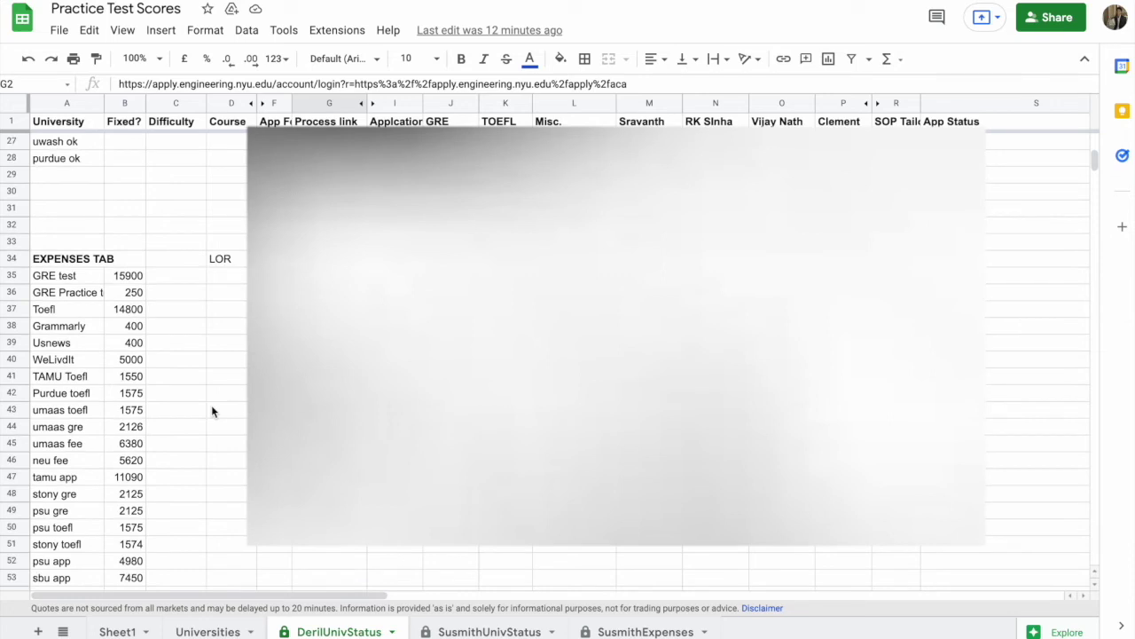
drag(82, 279, 78, 482)
click(78, 492)
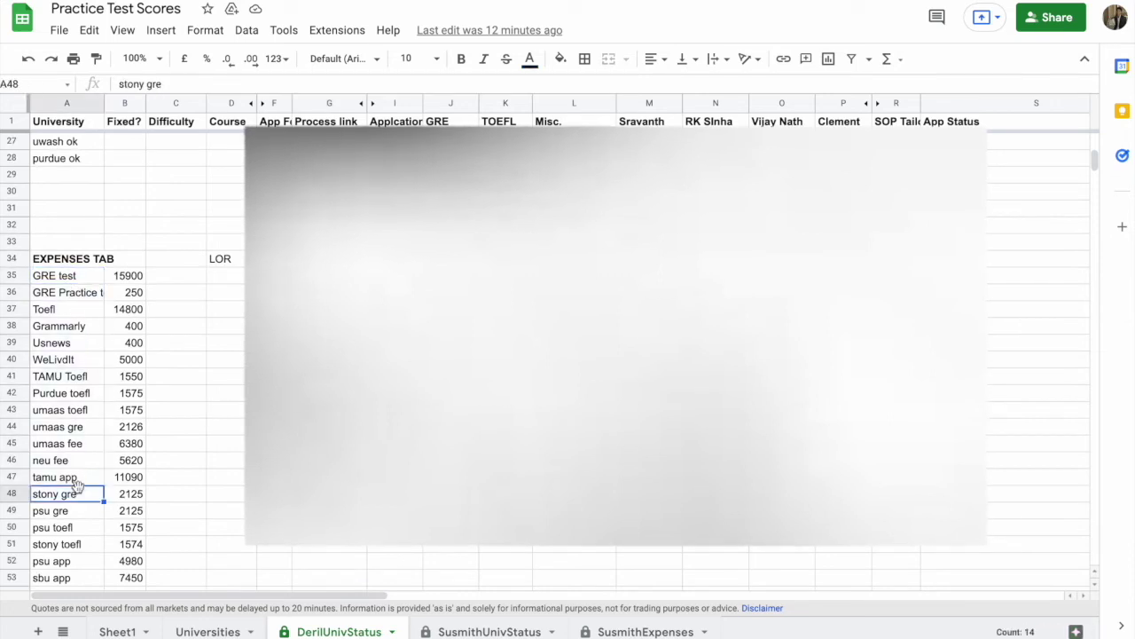
Examine the university expense entries from umaas toefl to psu toefl, including the umaas gre and neu fee amounts
scroll(78, 494, down, 1)
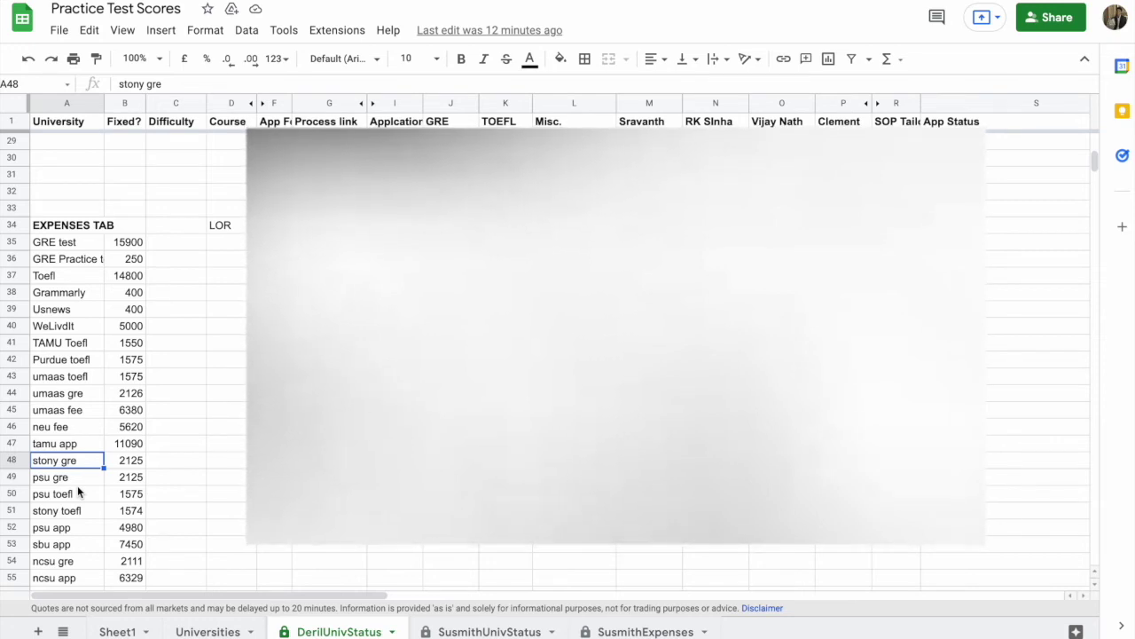
scroll(78, 493, down, 1)
drag(74, 328, 76, 412)
click(77, 443)
click(95, 379)
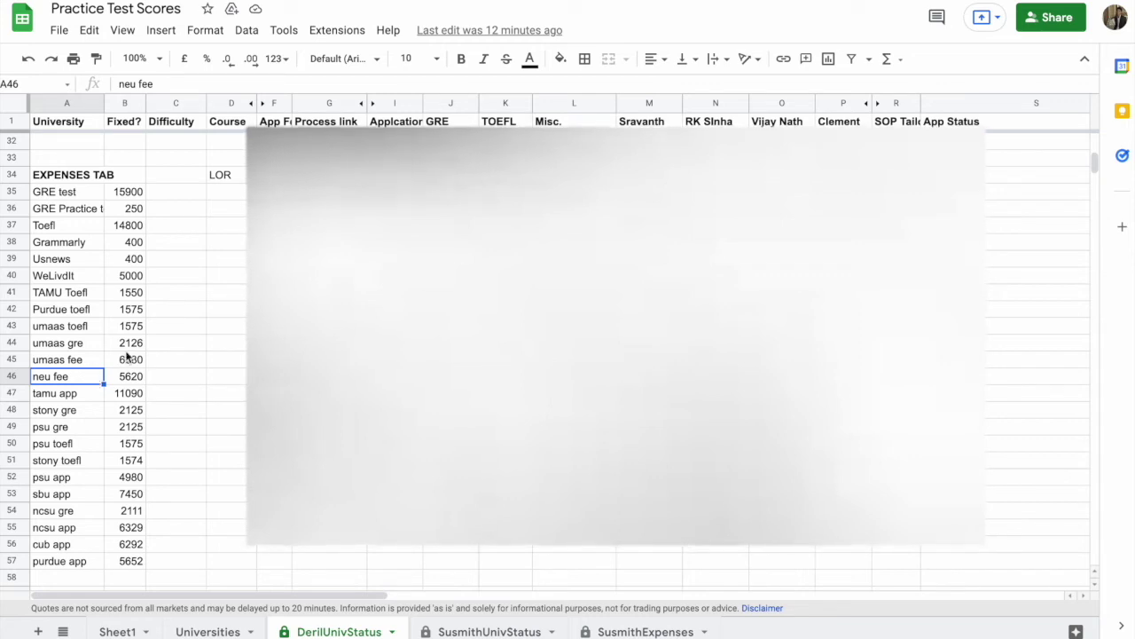
click(129, 348)
click(129, 380)
Inspect the Univ Total and Total cells at the end of the expenses list
scroll(39, 515, down, 3)
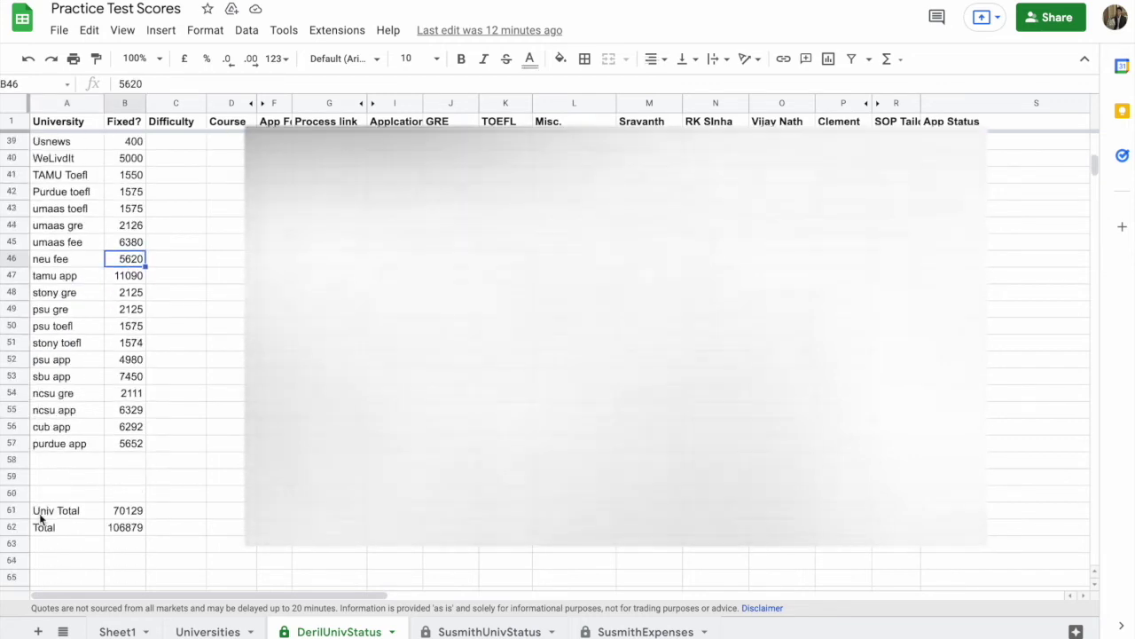
click(126, 512)
click(122, 543)
click(128, 528)
click(124, 515)
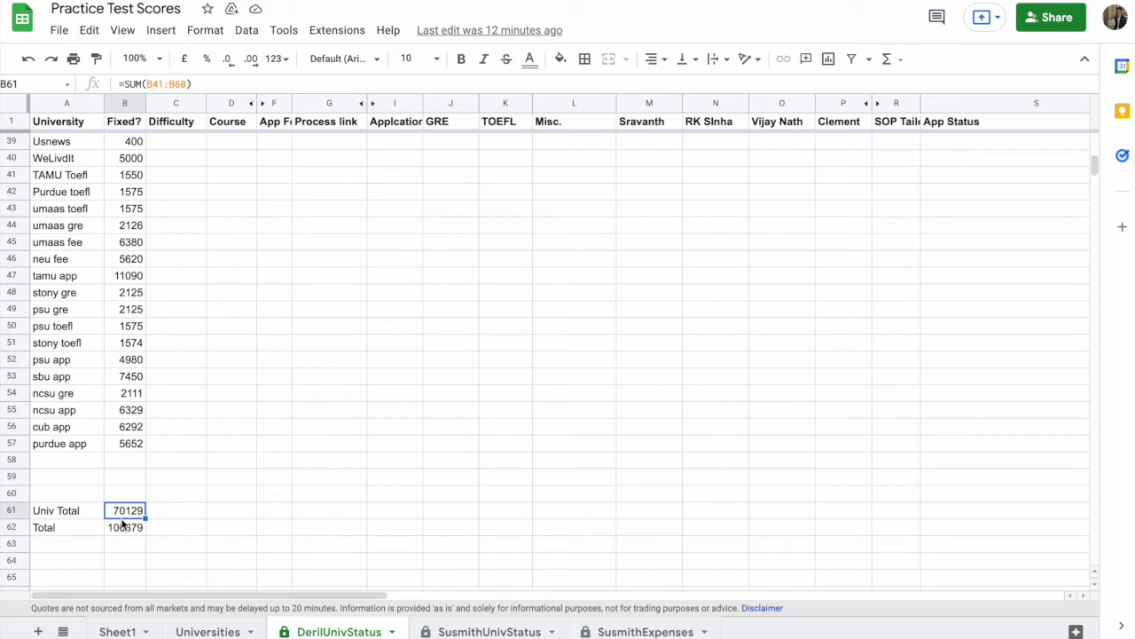
Review the recommender contact entries beside the LOR label in rows 34 to 36
scroll(125, 526, up, 1)
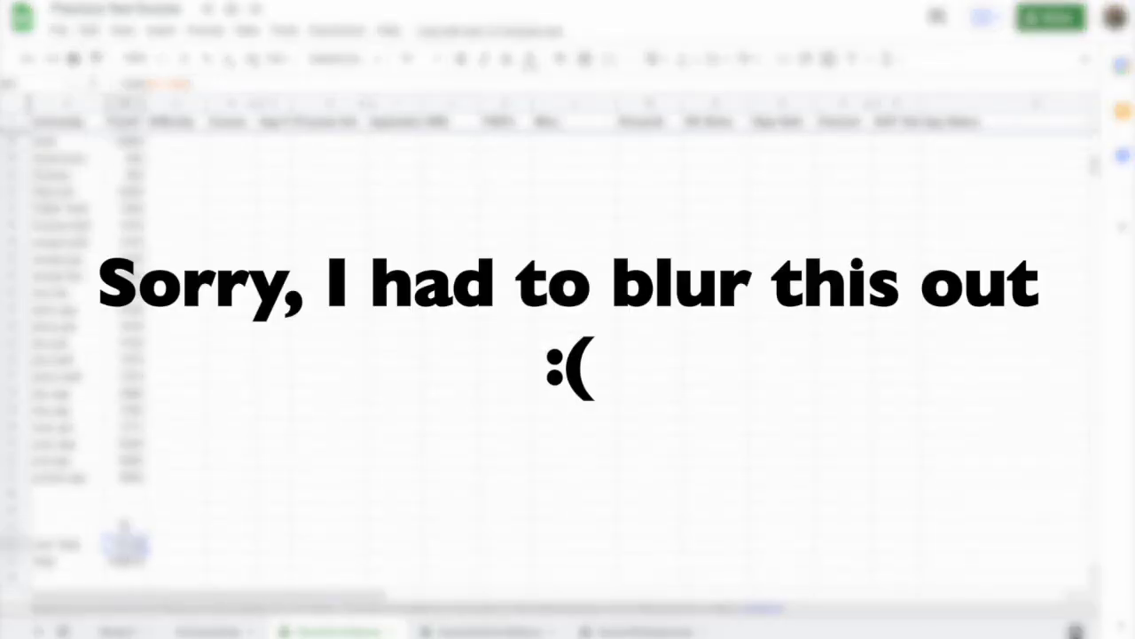
scroll(124, 526, up, 1)
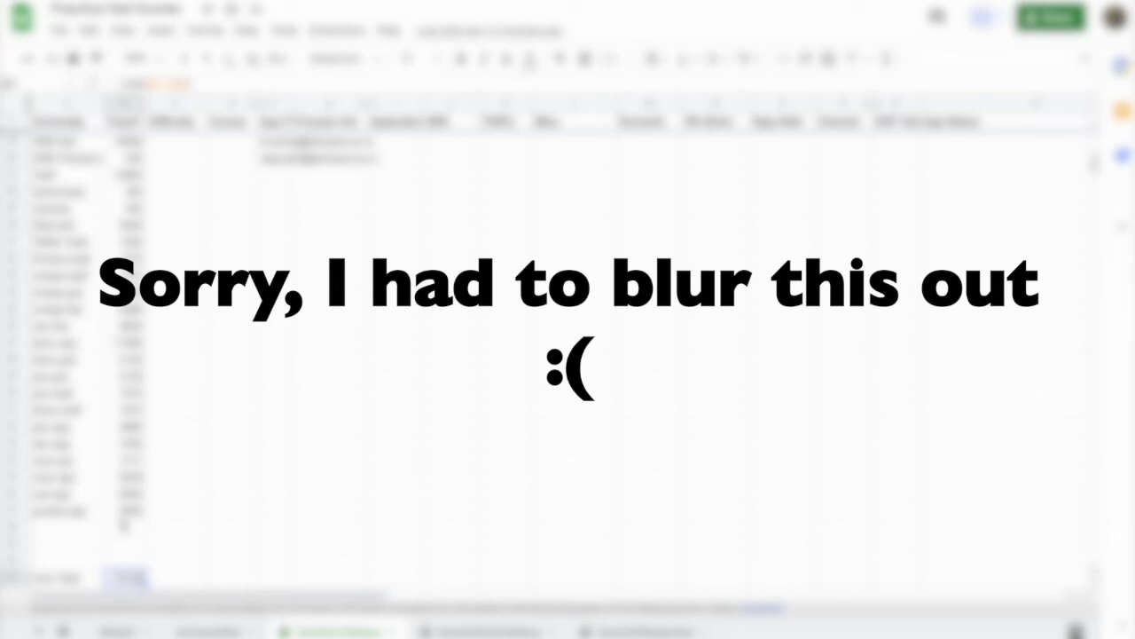
scroll(125, 523, up, 4)
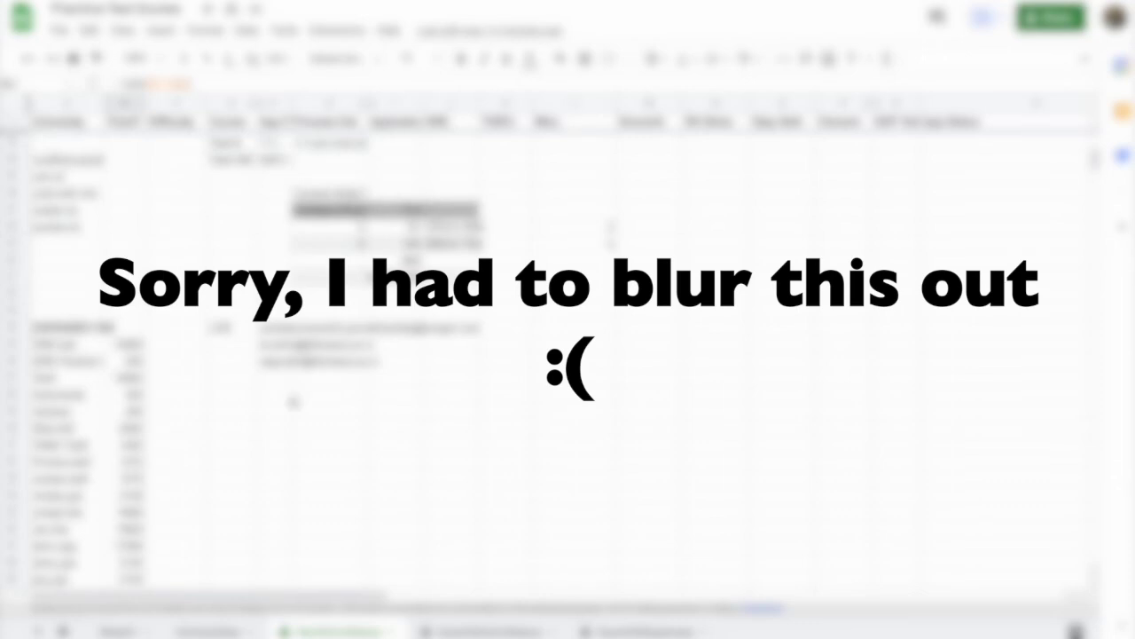
scroll(254, 410, up, 2)
scroll(255, 410, up, 1)
drag(217, 428, 456, 476)
click(455, 463)
scroll(460, 470, up, 4)
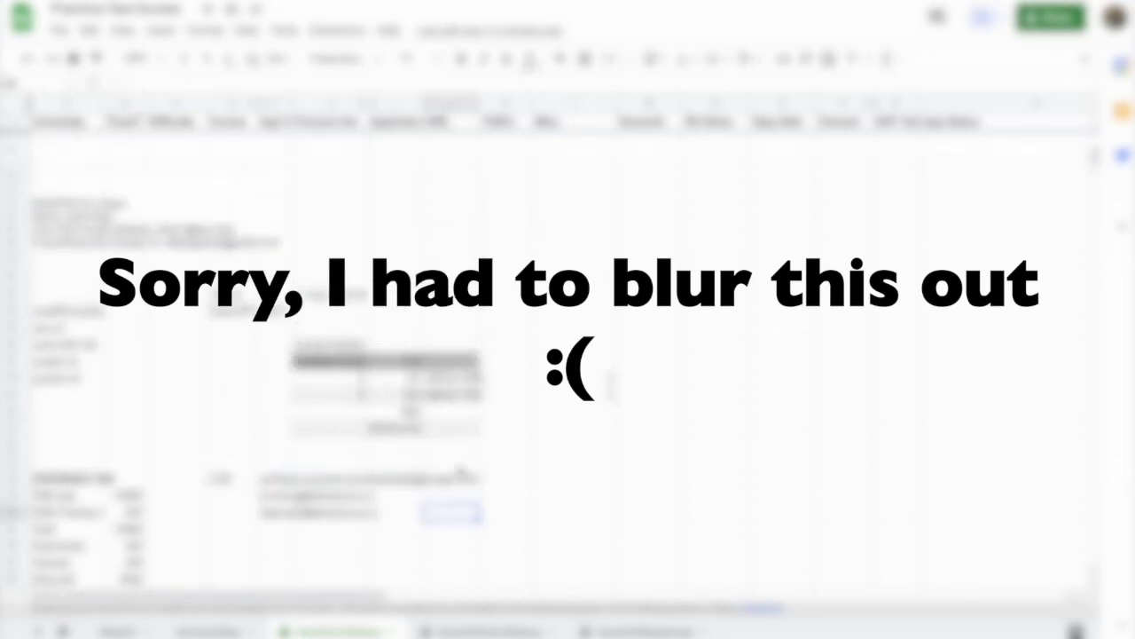
scroll(461, 470, down, 1)
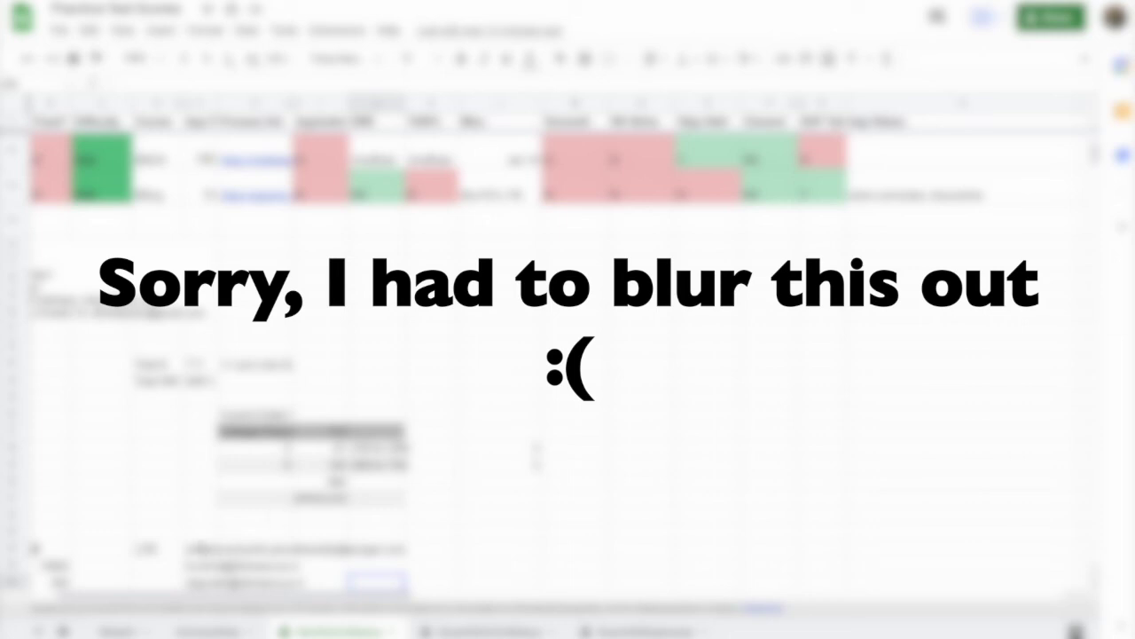
drag(203, 547, 405, 587)
click(390, 587)
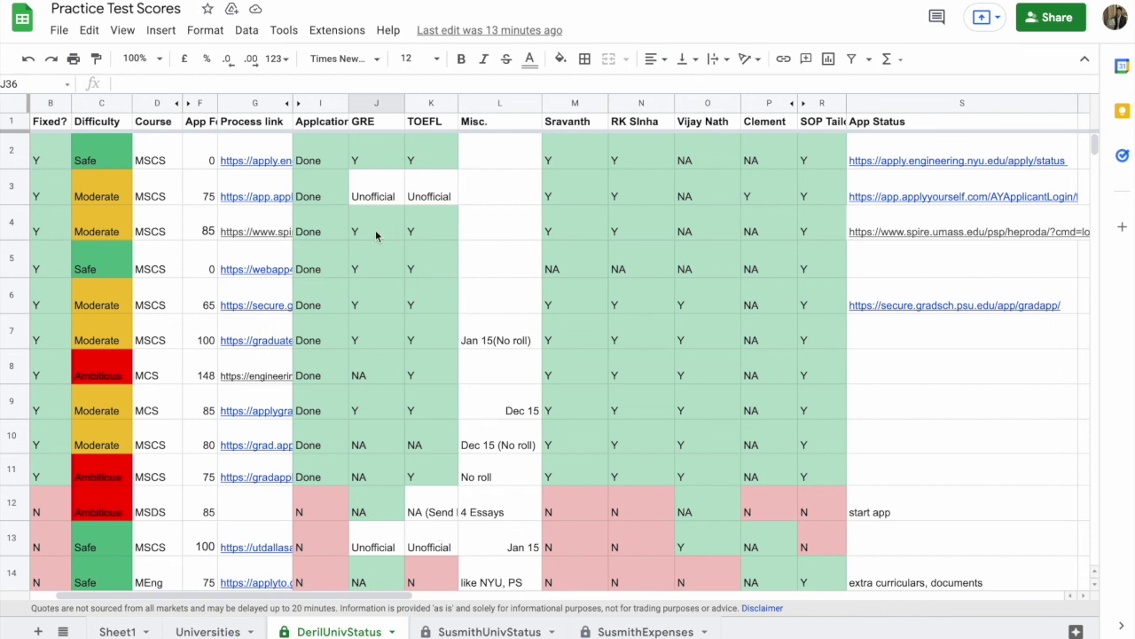
Review the GRE and TOEFL score statuses from UMaas down to UC Boulder, ending on UC Boulder's TOEFL entry
drag(376, 235, 430, 306)
click(430, 310)
drag(372, 234, 439, 433)
click(412, 335)
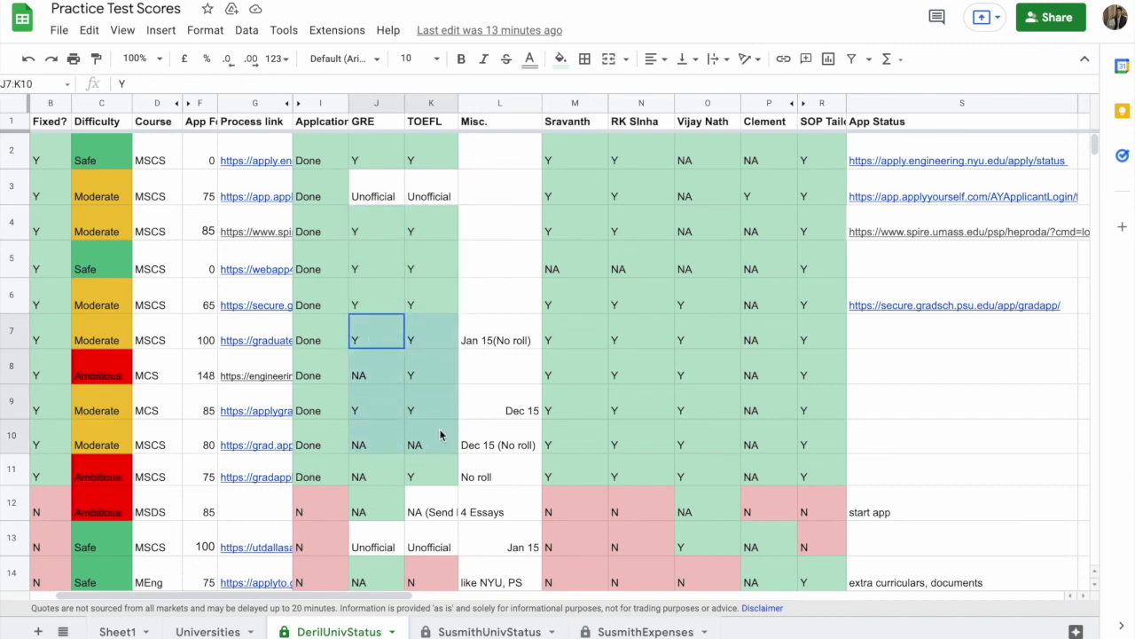
click(432, 445)
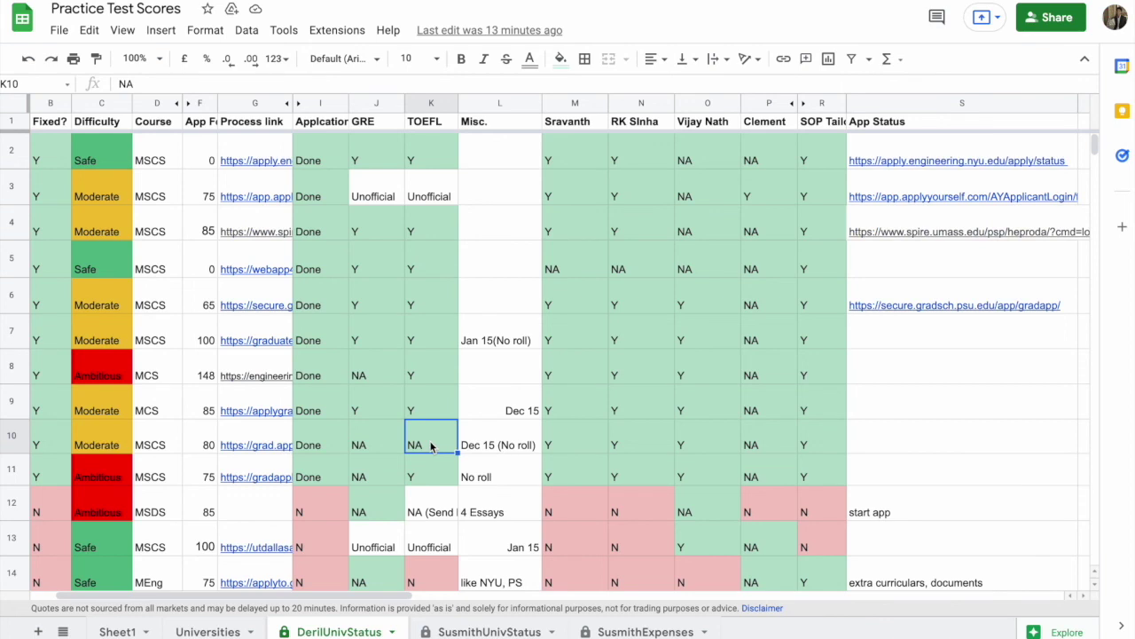
scroll(432, 446, left, 1)
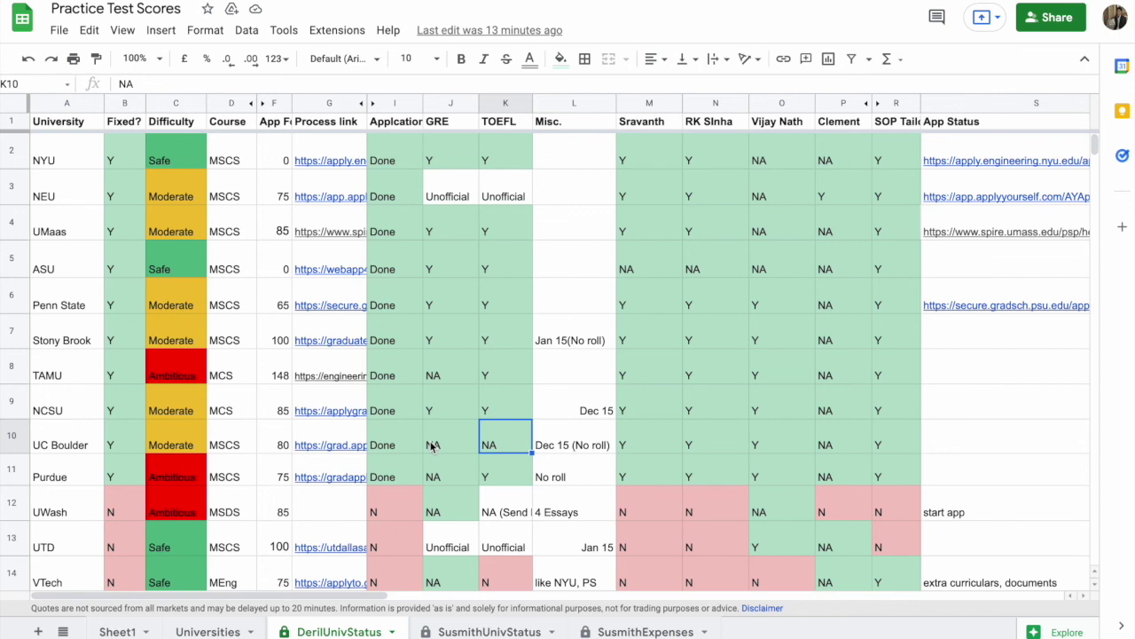
scroll(432, 446, down, 1)
scroll(432, 447, up, 3)
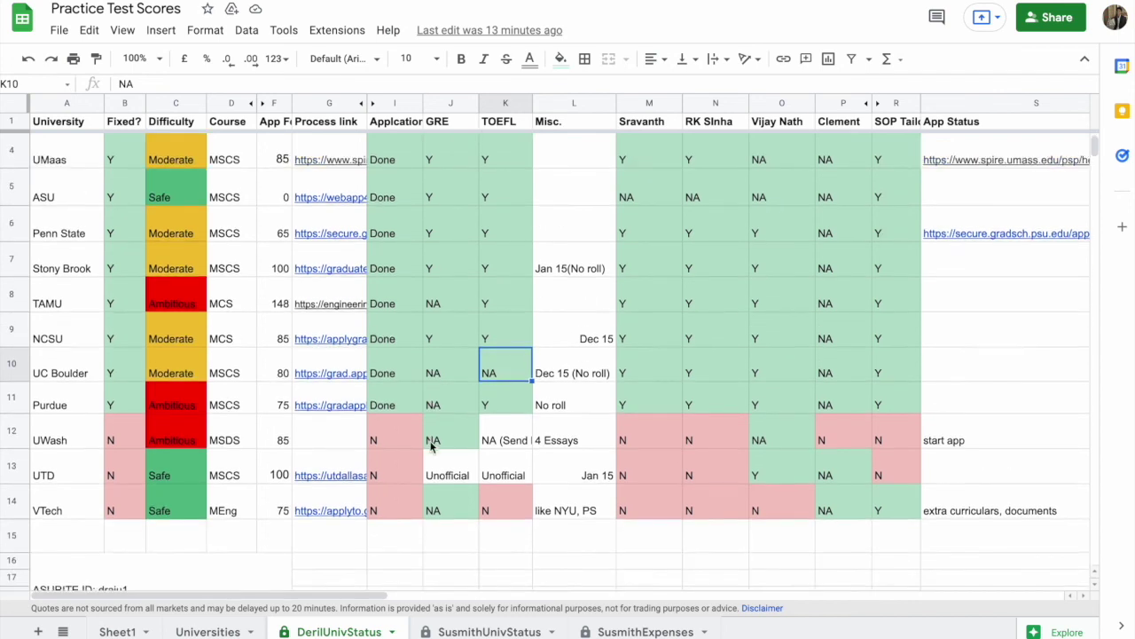